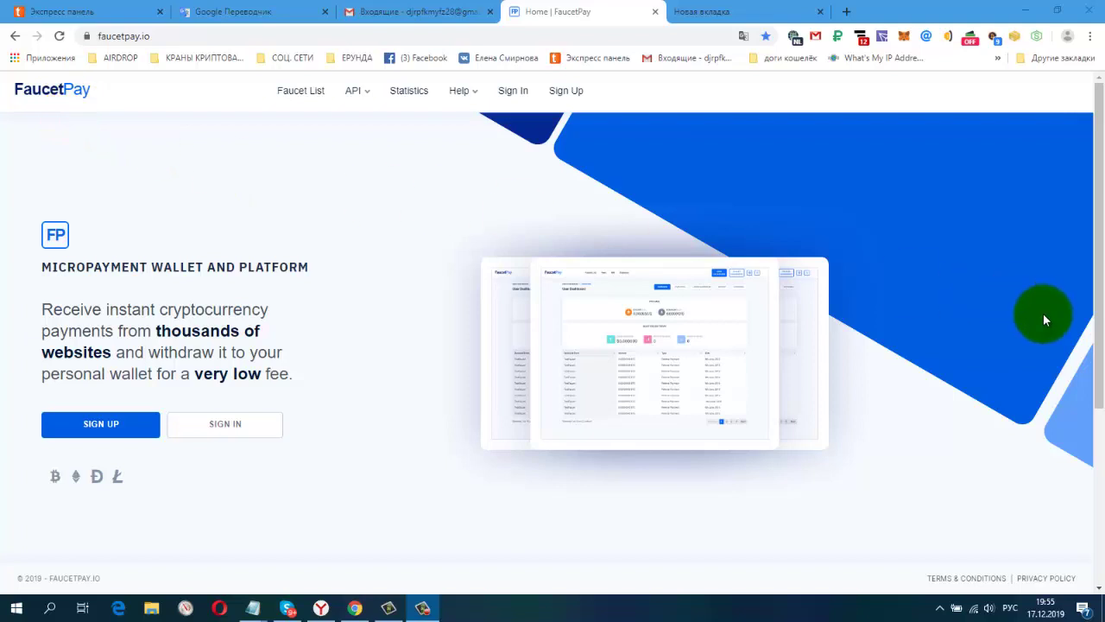
Look over the FaucetPay home page and open the account registration form.
scroll(1048, 313, down, 3)
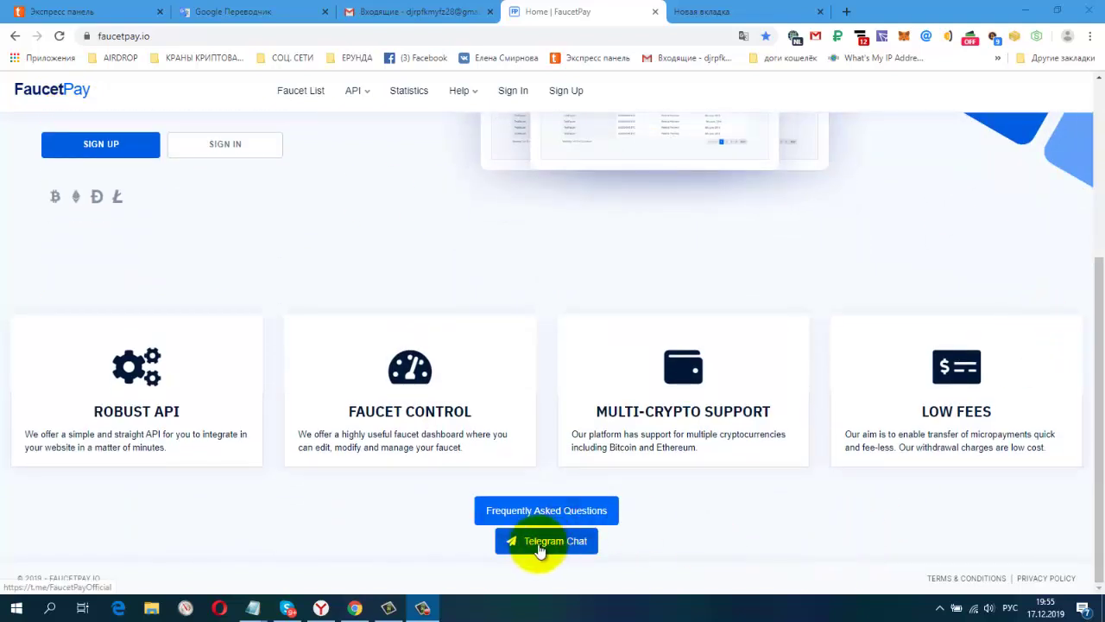
scroll(826, 289, up, 3)
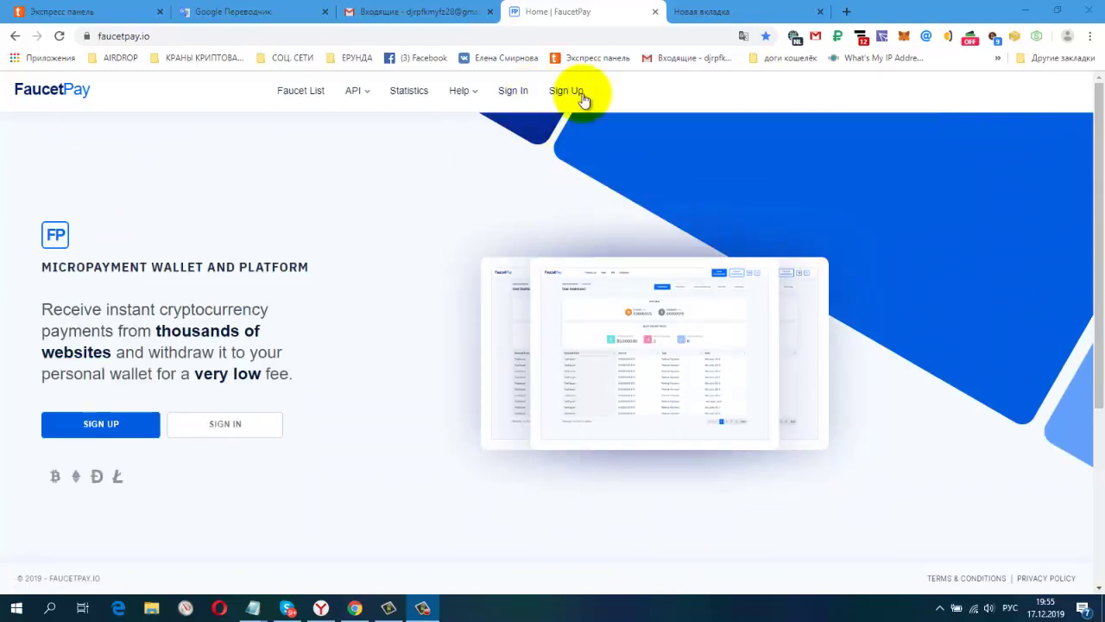
click(576, 92)
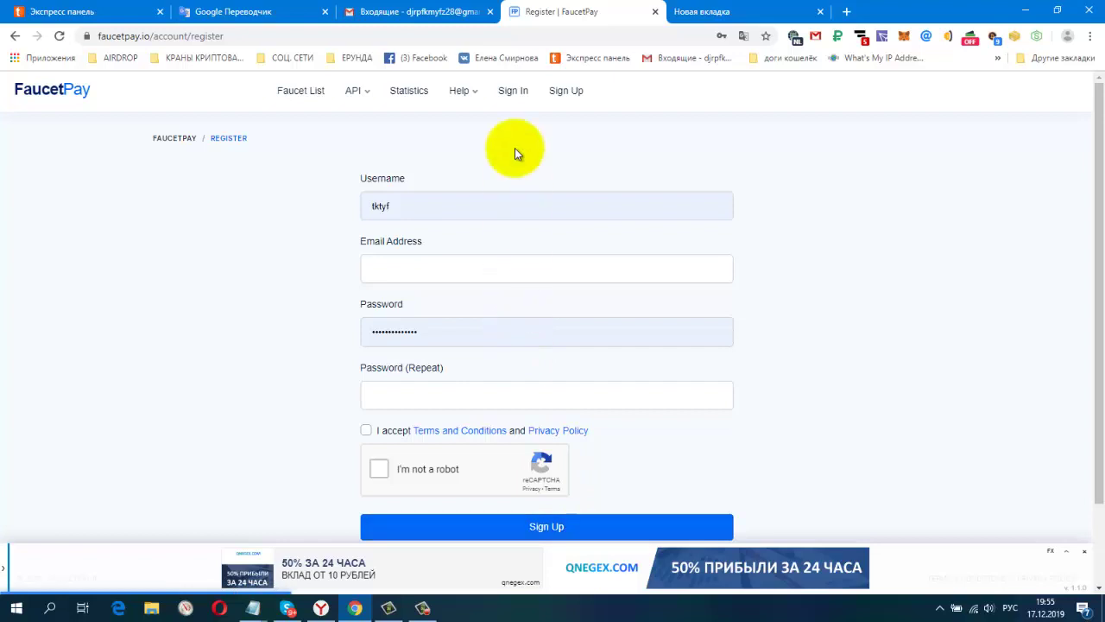
Sign in to FaucetPay with the prefilled credentials, passing the reCAPTCHA by selecting all images with traffic lights.
click(509, 93)
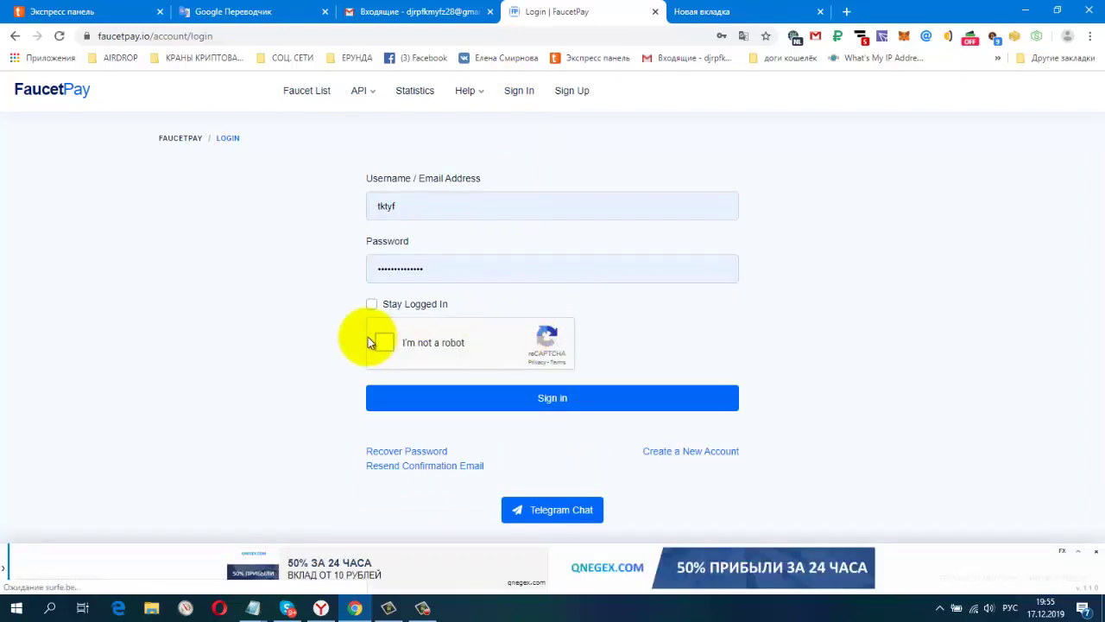
click(380, 346)
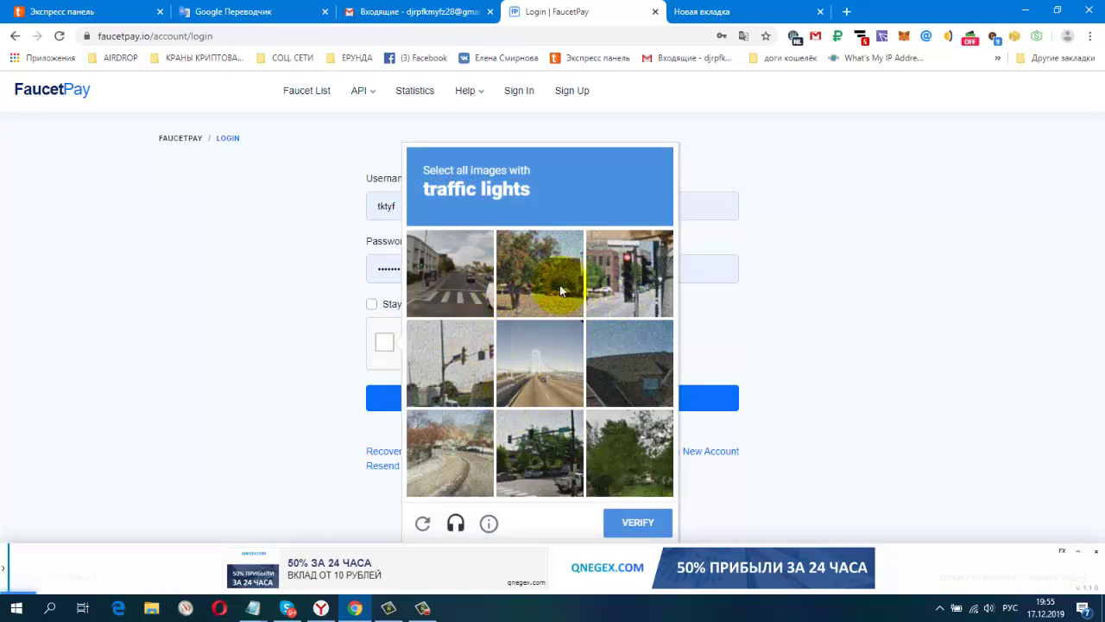
click(464, 267)
click(640, 262)
click(457, 377)
click(528, 447)
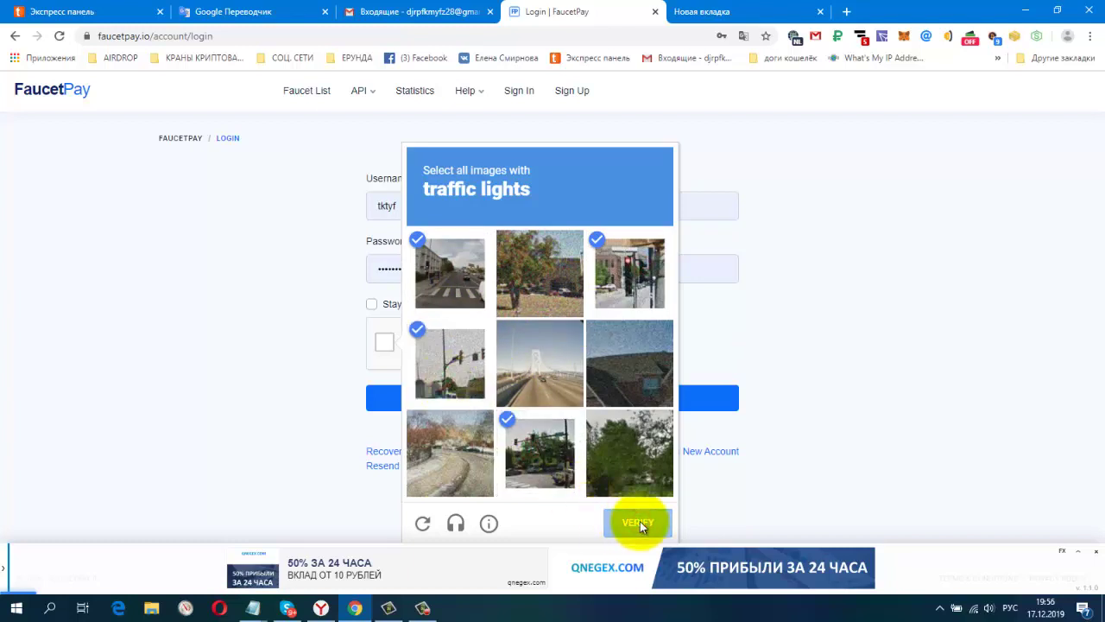
click(639, 520)
click(544, 398)
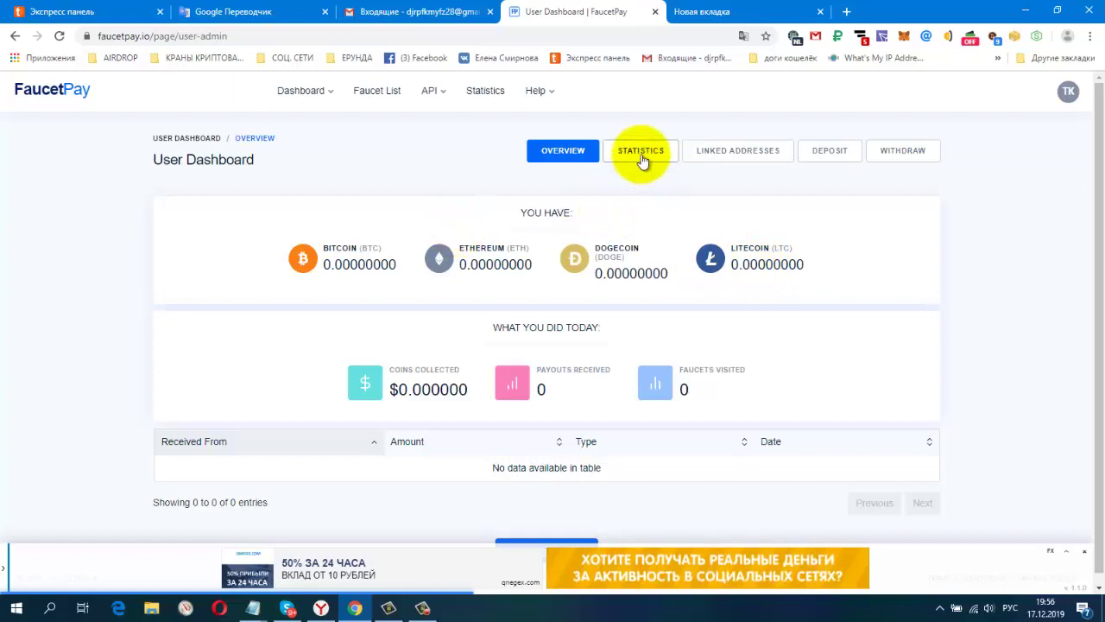
Open the user dashboard's earnings statistics and translate the page into Russian.
scroll(903, 272, down, 1)
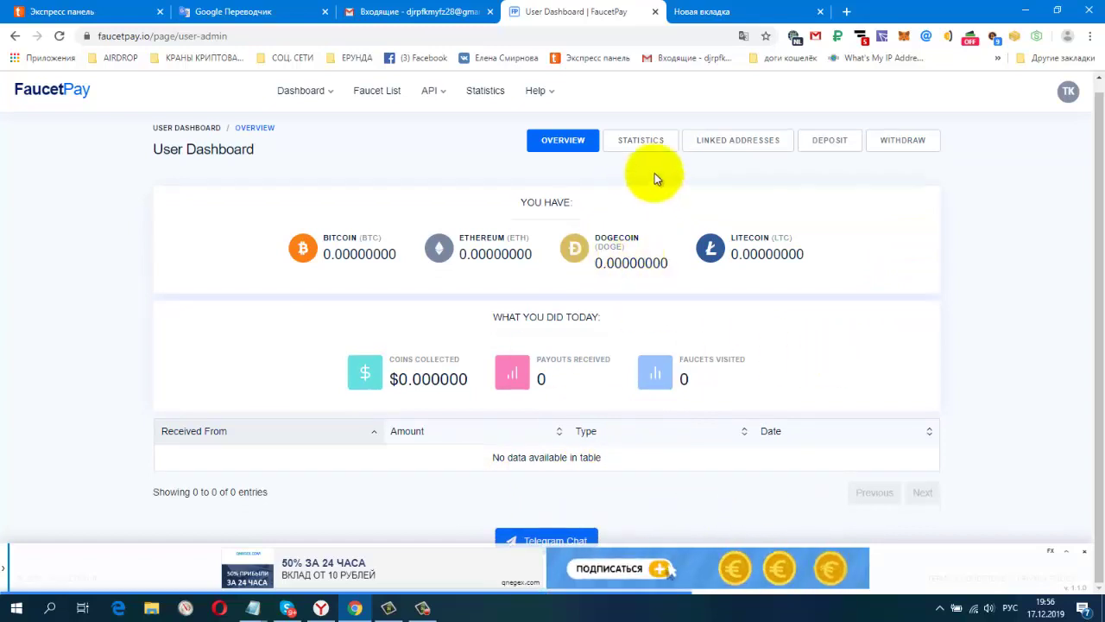
click(634, 143)
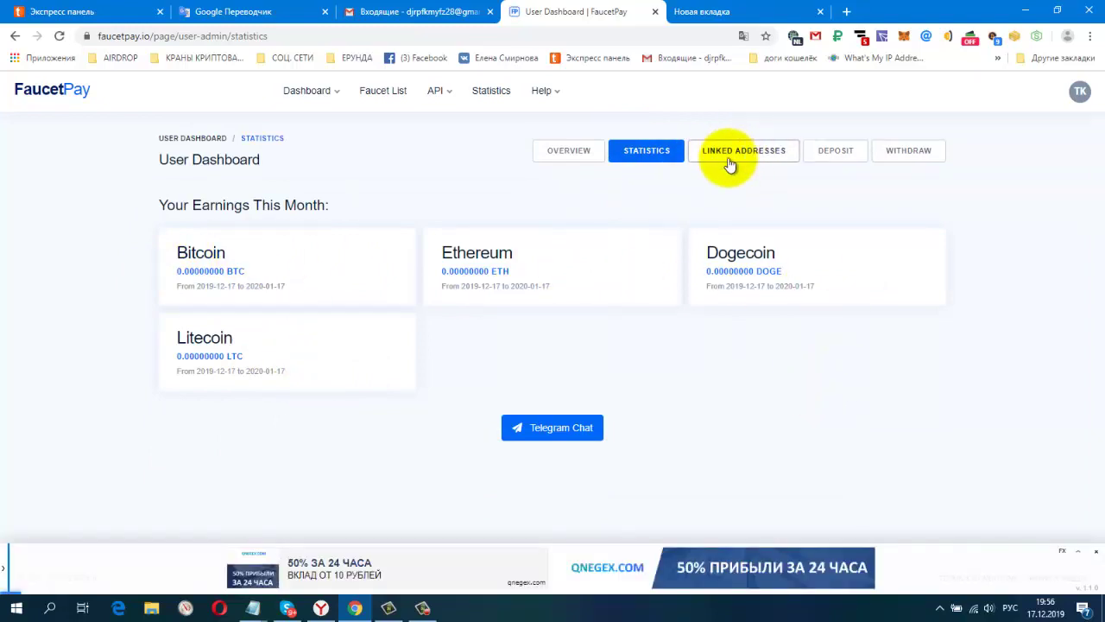
right_click(1018, 189)
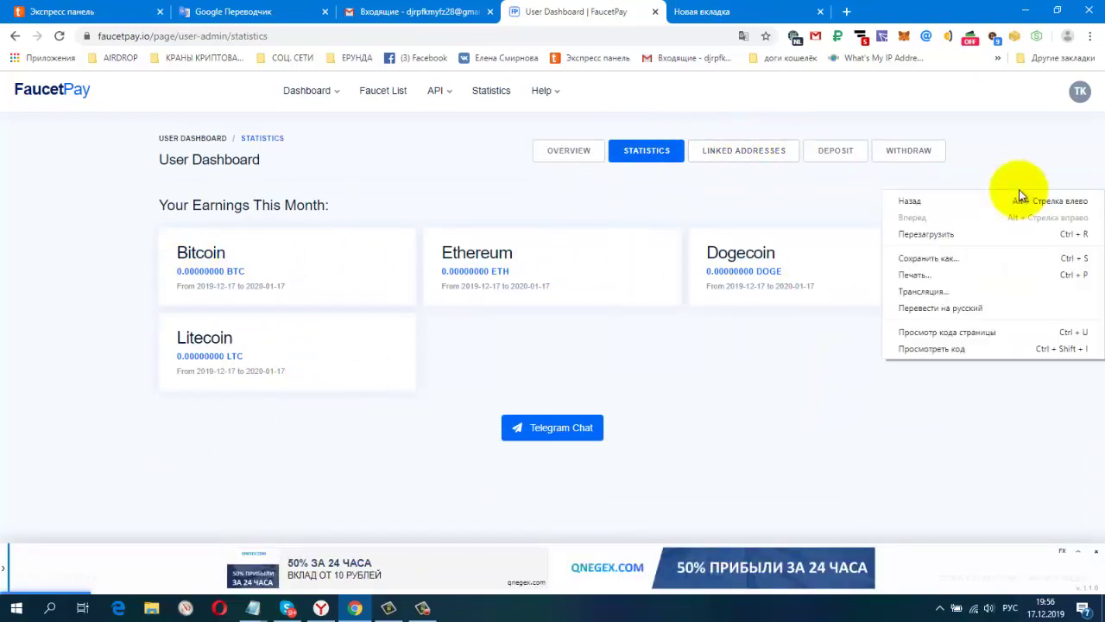
click(979, 308)
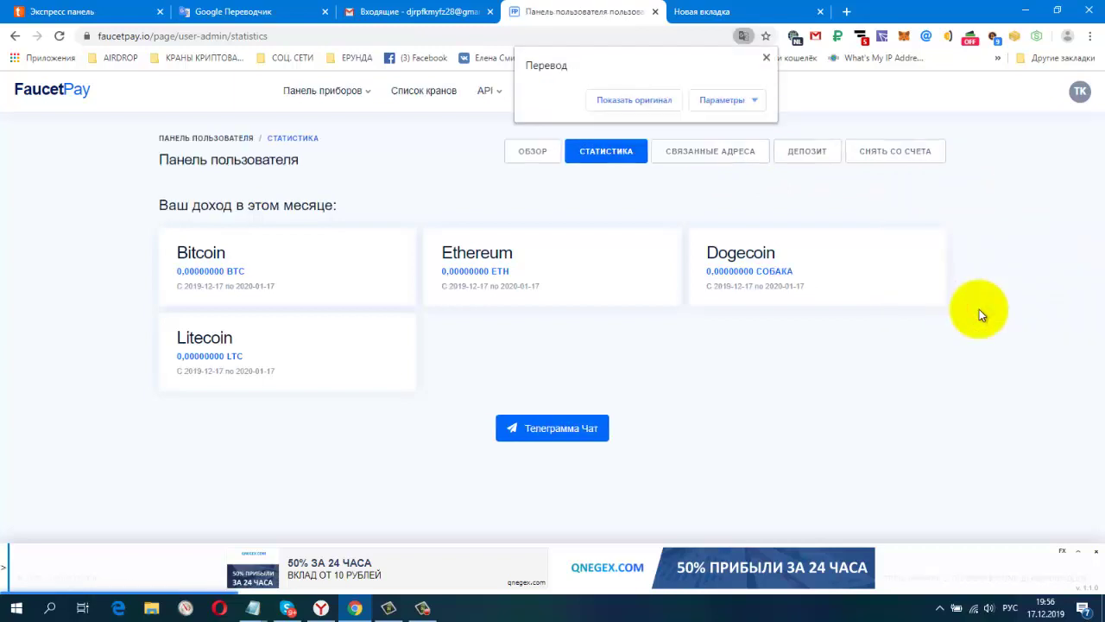
Open the linked addresses page and read the notice about linking wallet addresses.
click(701, 154)
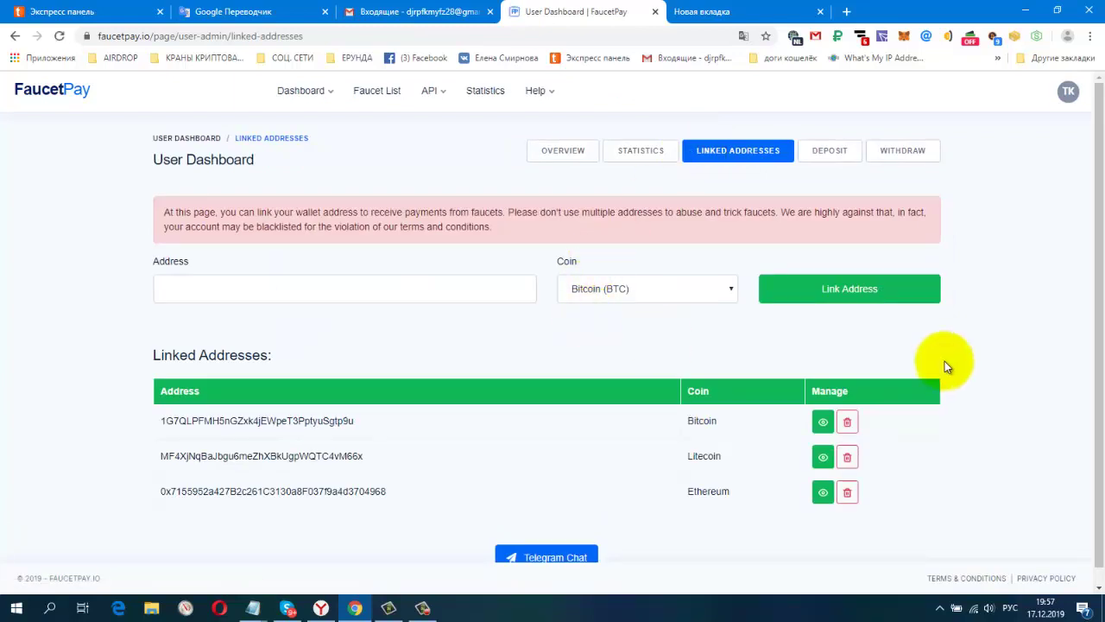
scroll(954, 424, down, 1)
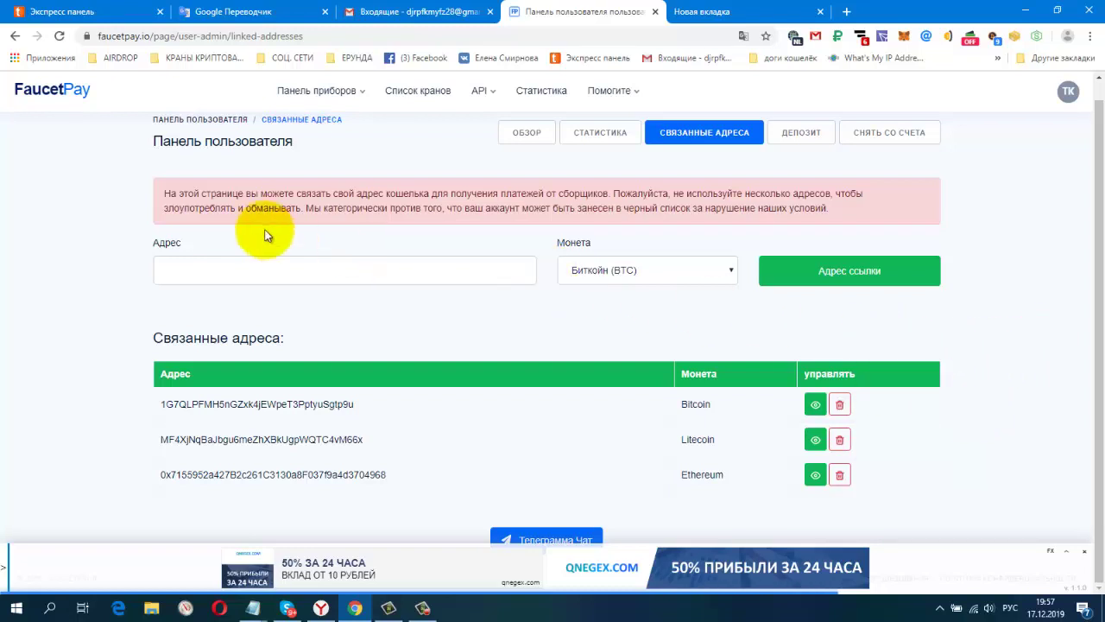
drag(163, 193, 790, 223)
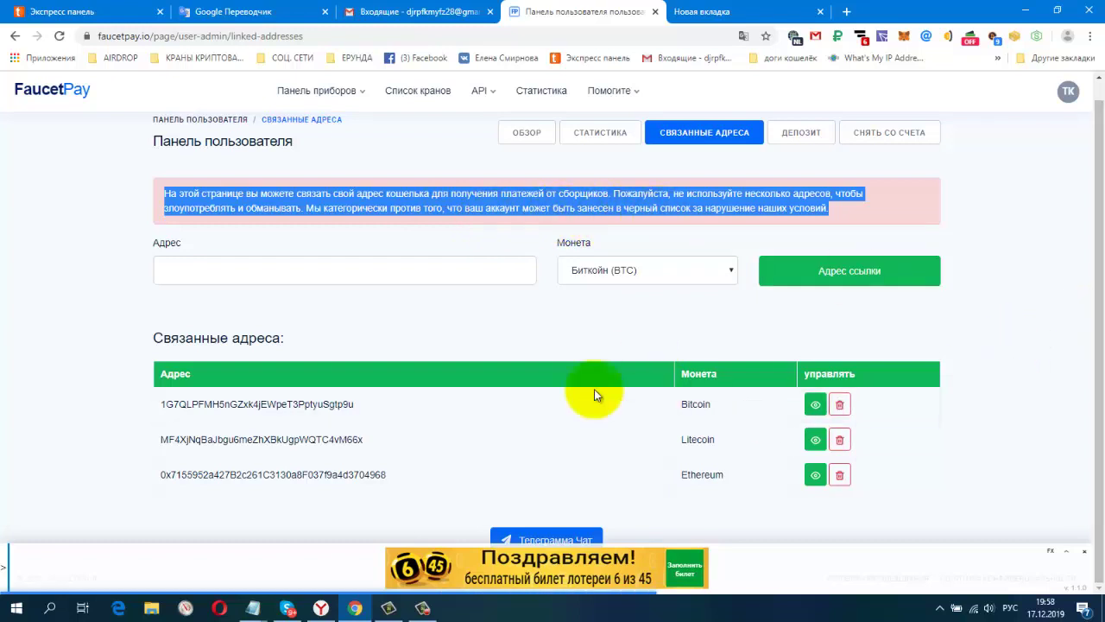
click(1067, 311)
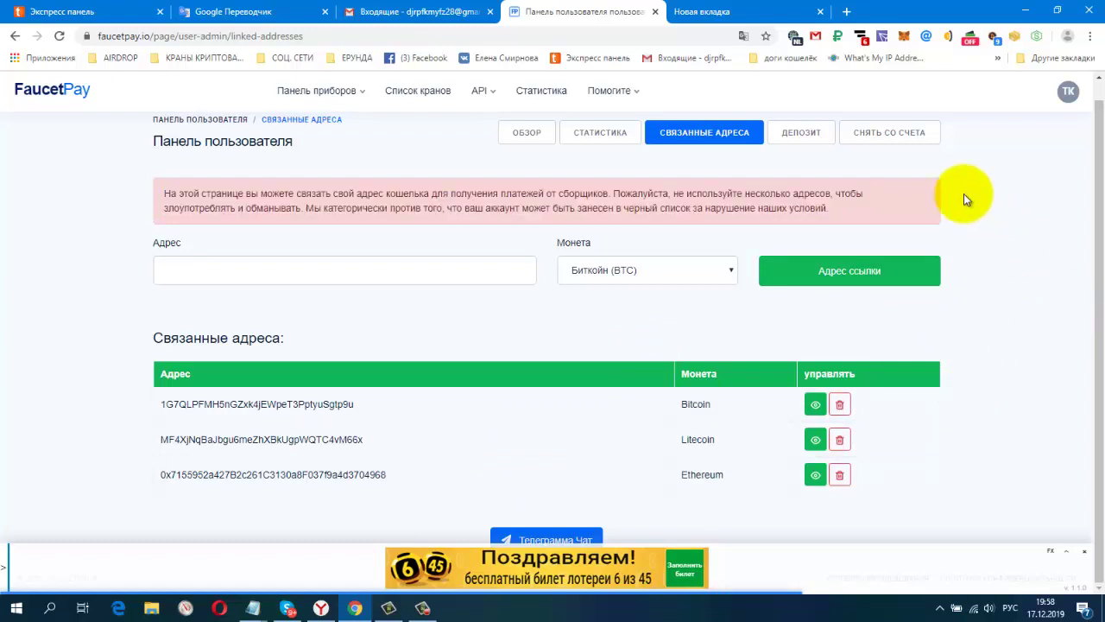
Review the deposit addresses for each coin and open the withdrawal page.
click(807, 131)
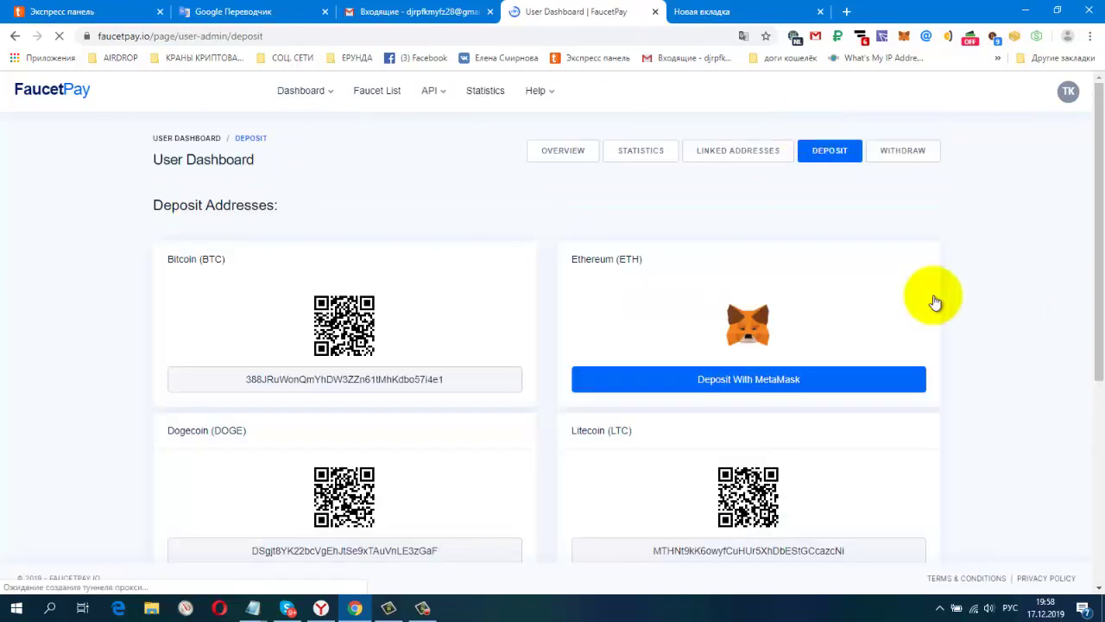
scroll(932, 303, down, 2)
scroll(815, 336, up, 2)
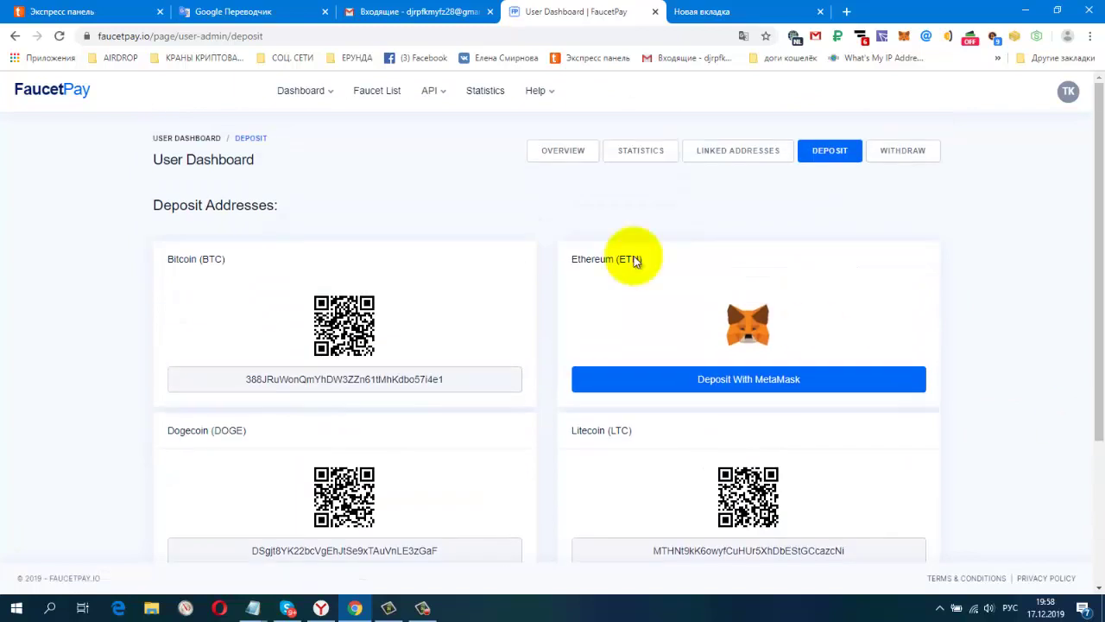
click(889, 153)
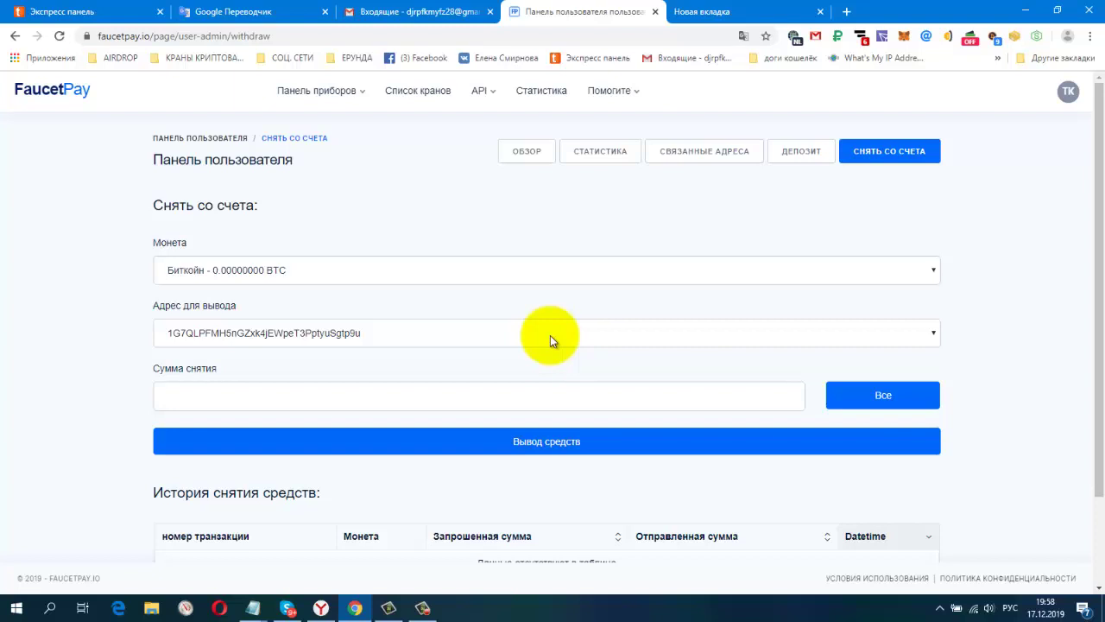
click(366, 91)
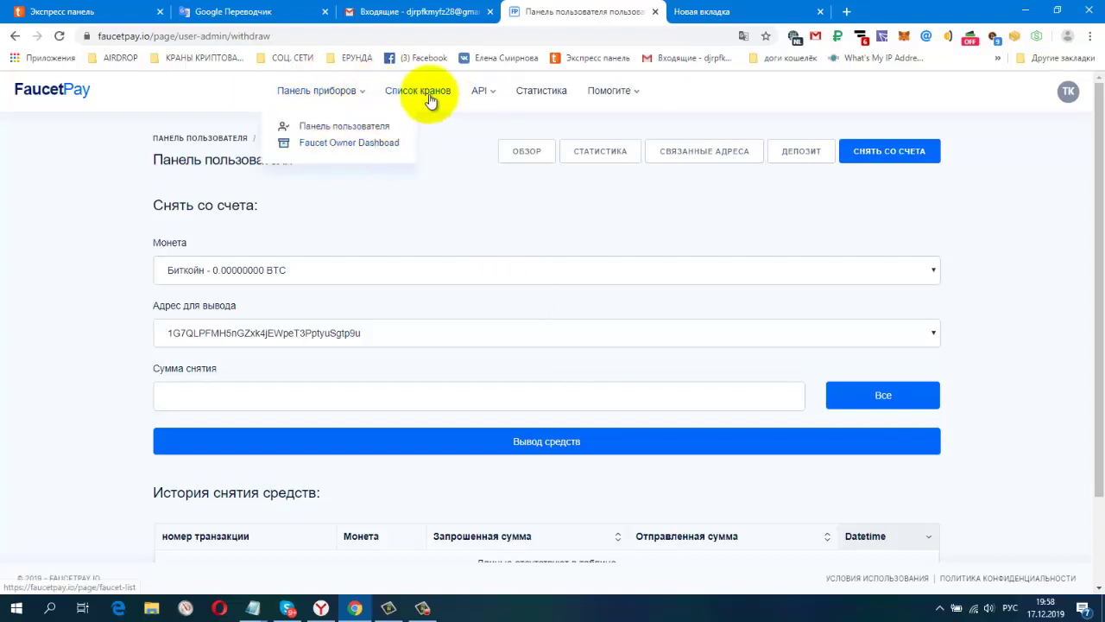
click(439, 141)
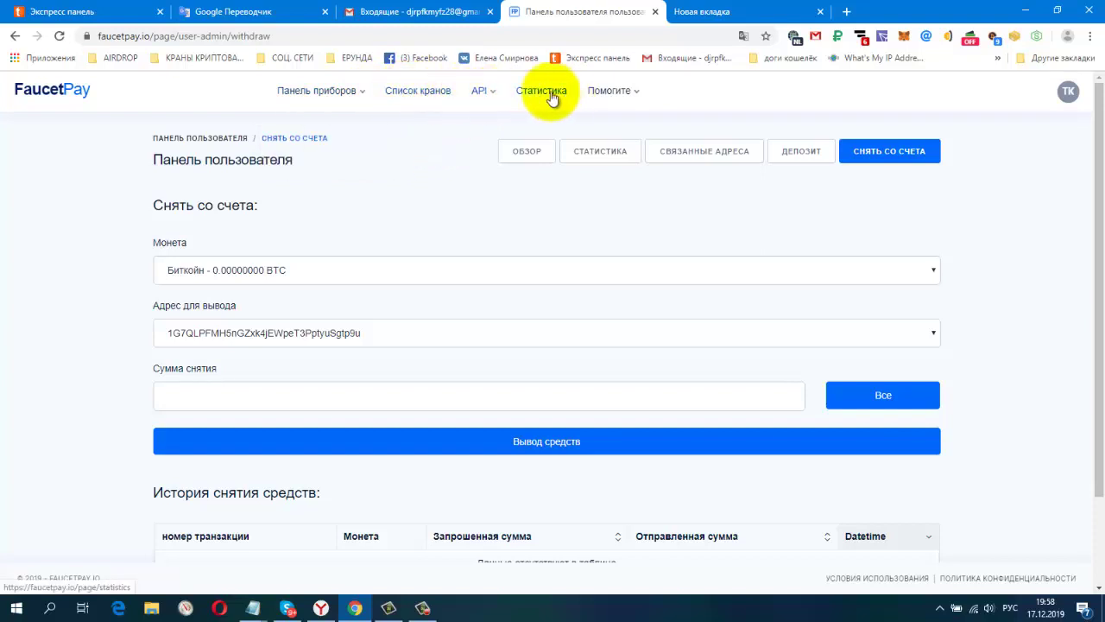
click(629, 98)
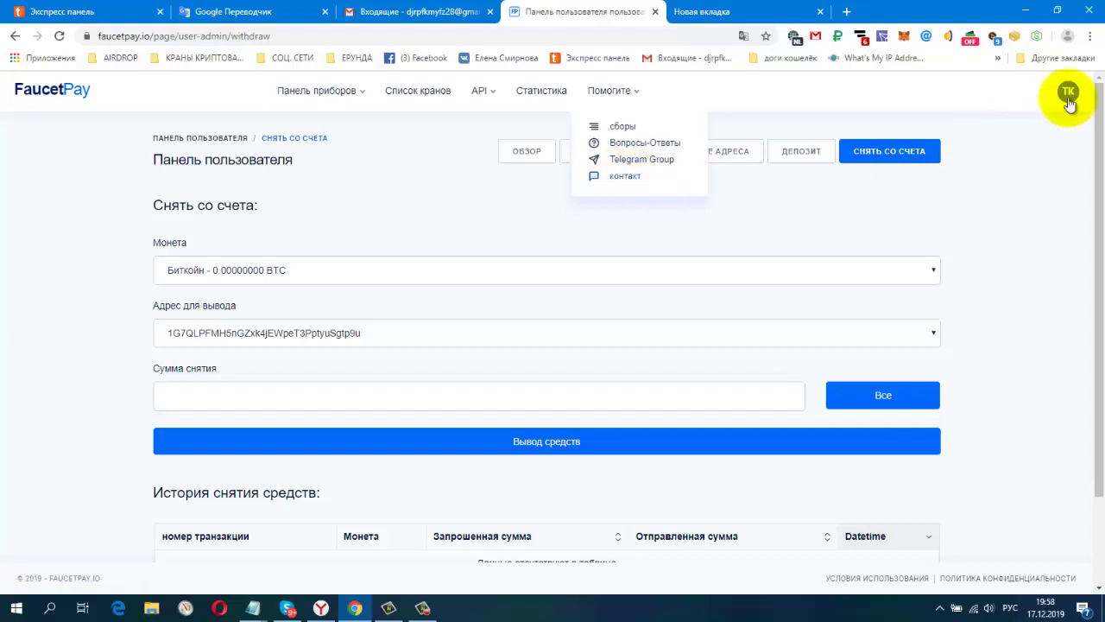
click(1057, 128)
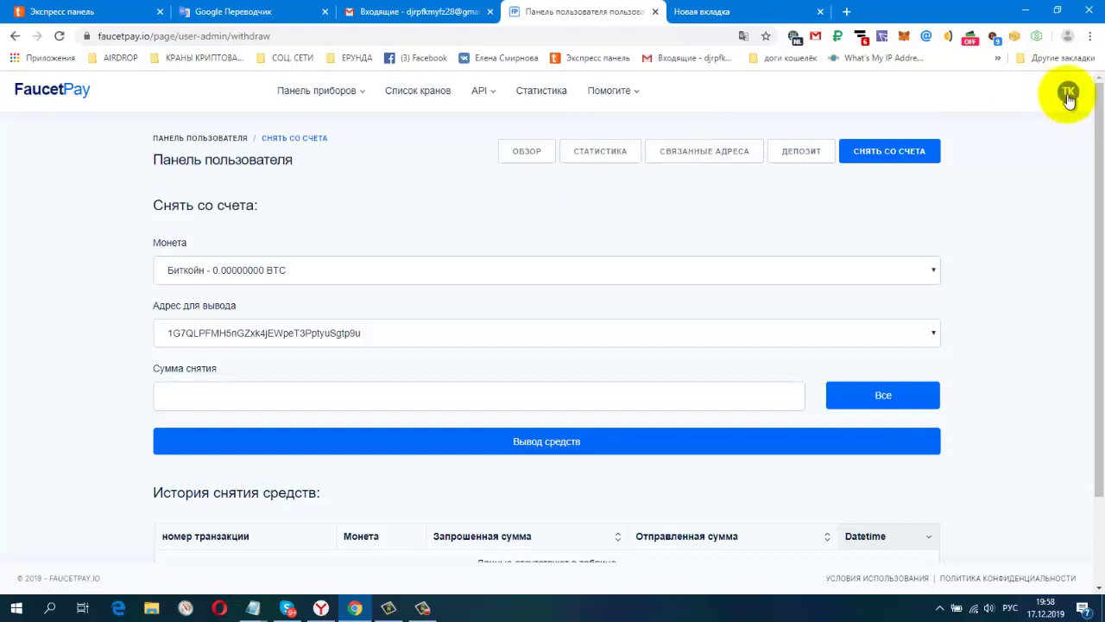
Review the email, password and two-factor authentication sections of the account settings, and return to the user dashboard overview.
click(1068, 97)
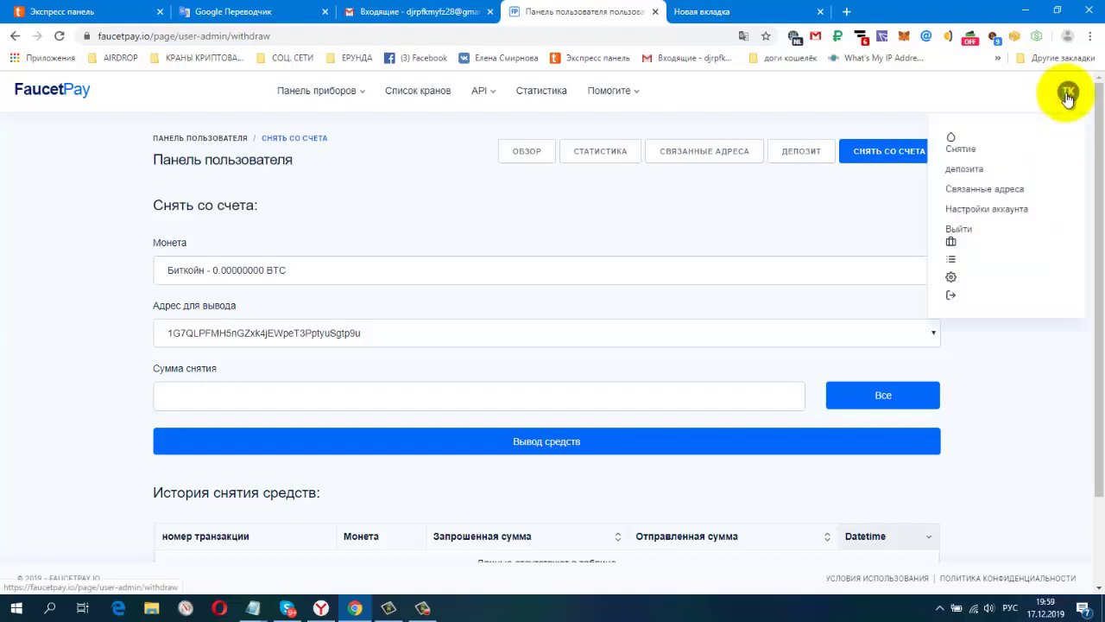
click(991, 209)
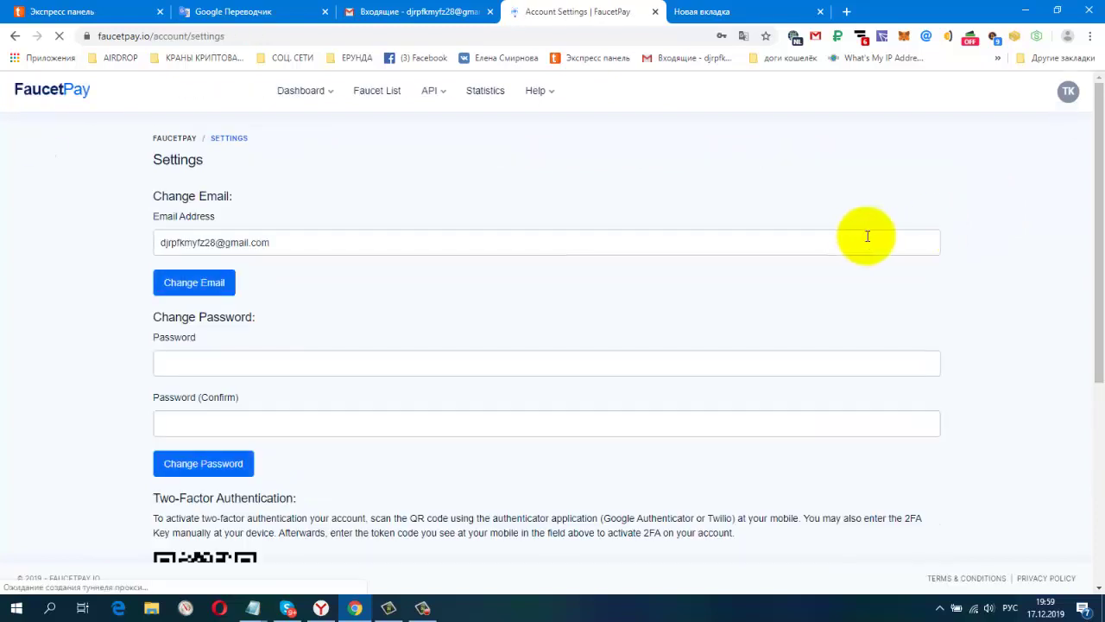
scroll(868, 235, down, 1)
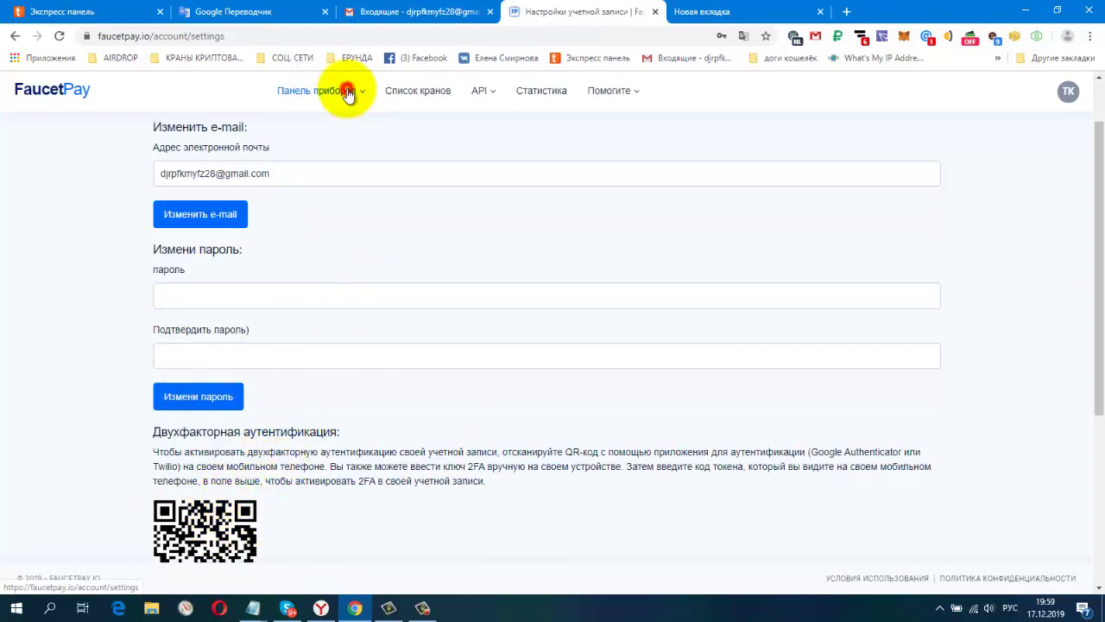
click(347, 93)
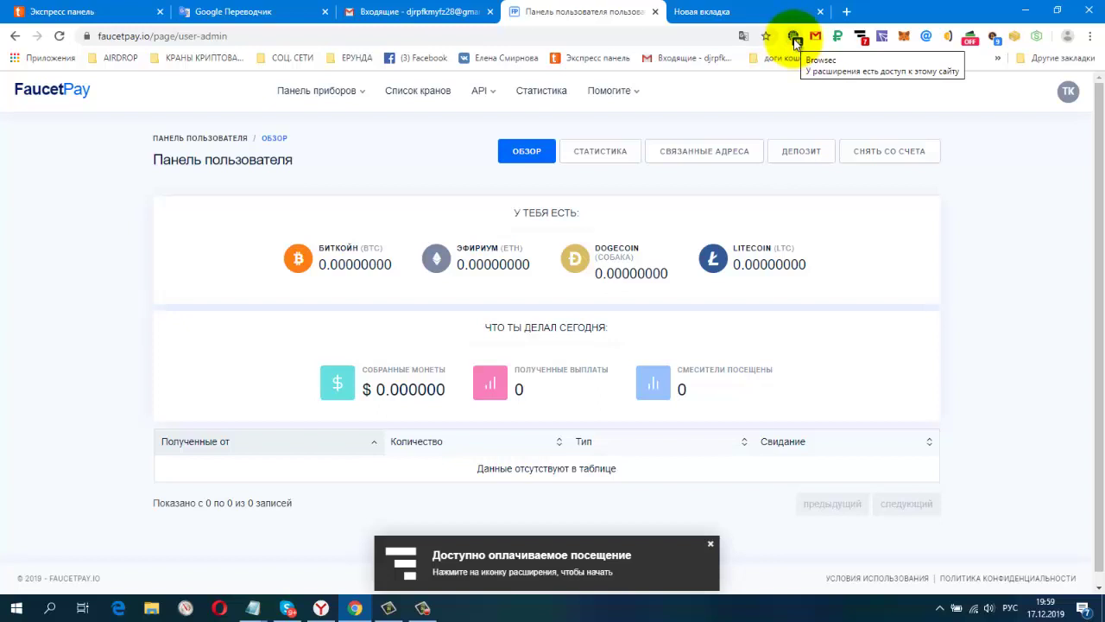
click(795, 38)
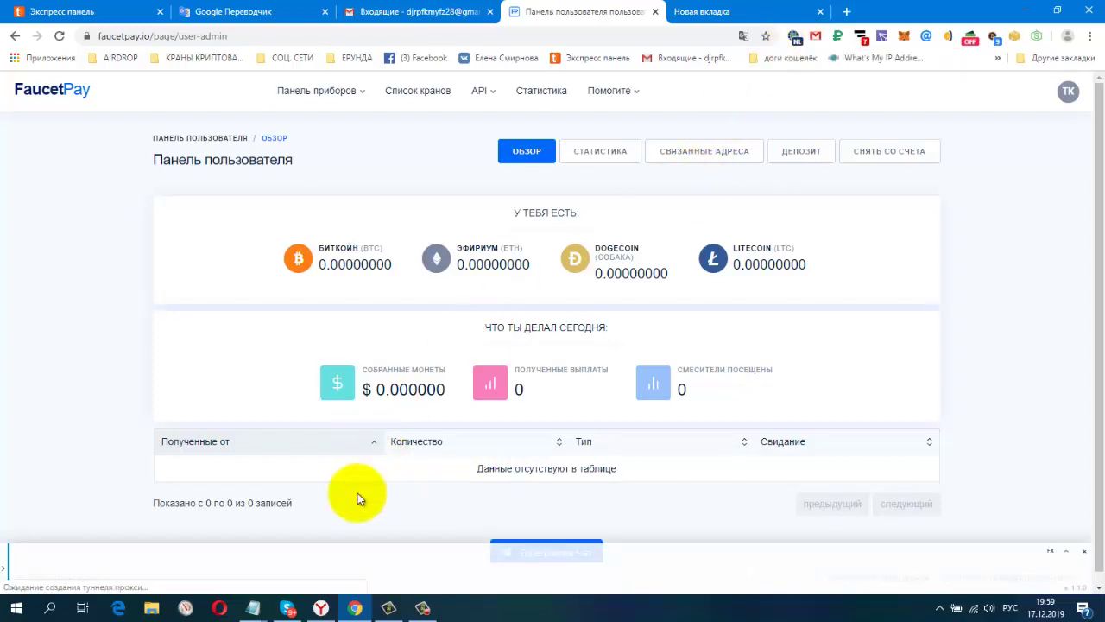
Switch to Yandex Browser, complete the hCaptcha on the McAfee Faucet page by outlining the gate opening, and claim from the faucet.
click(321, 608)
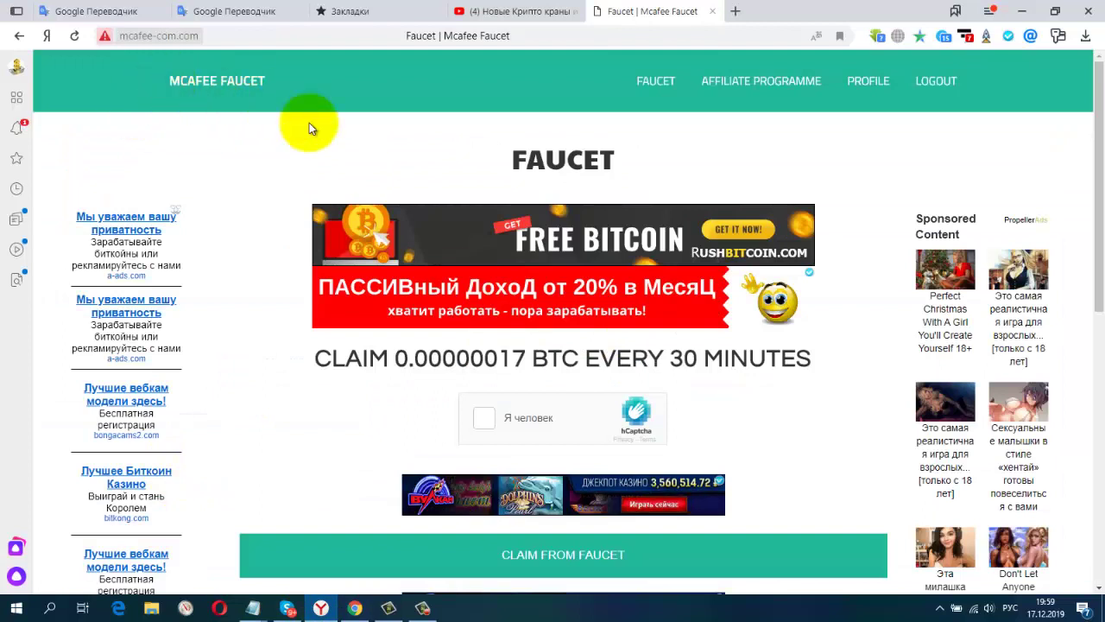
scroll(760, 224, down, 2)
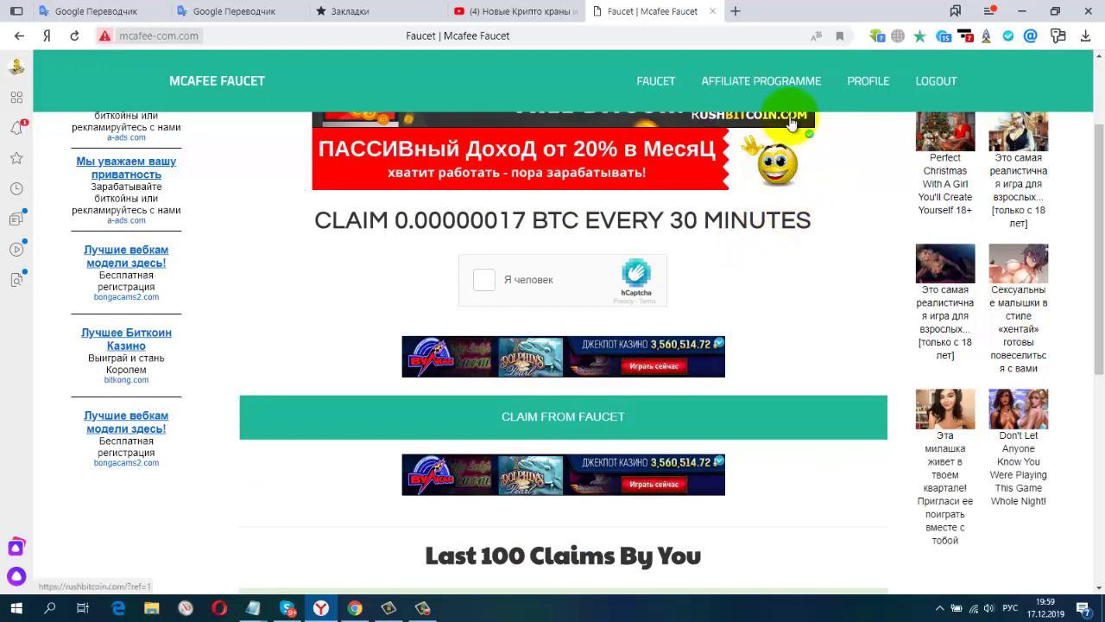
click(486, 282)
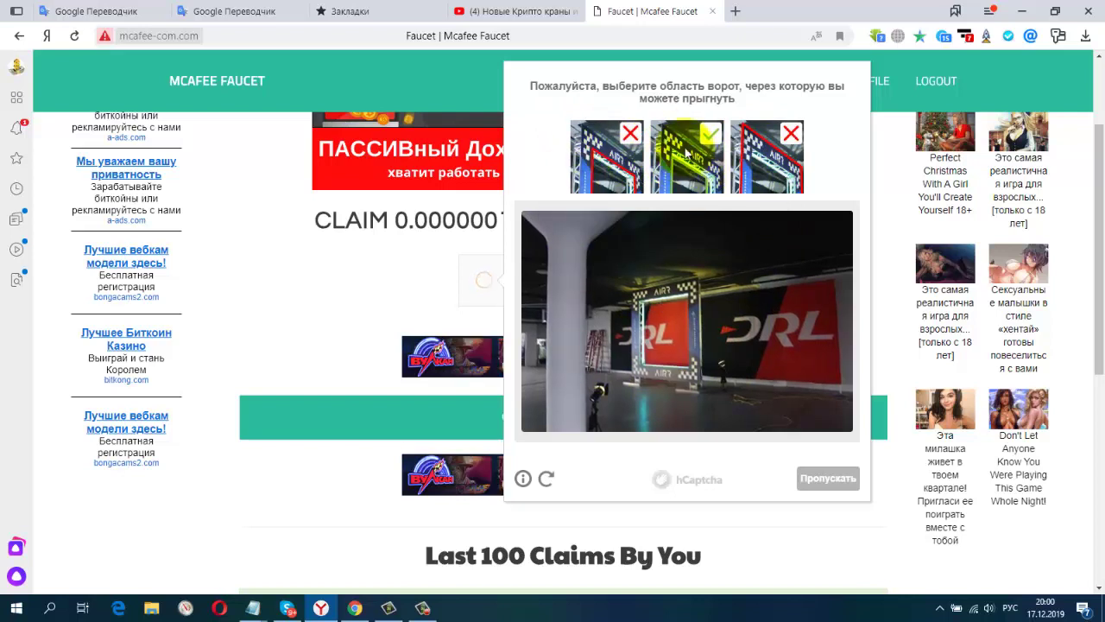
click(641, 302)
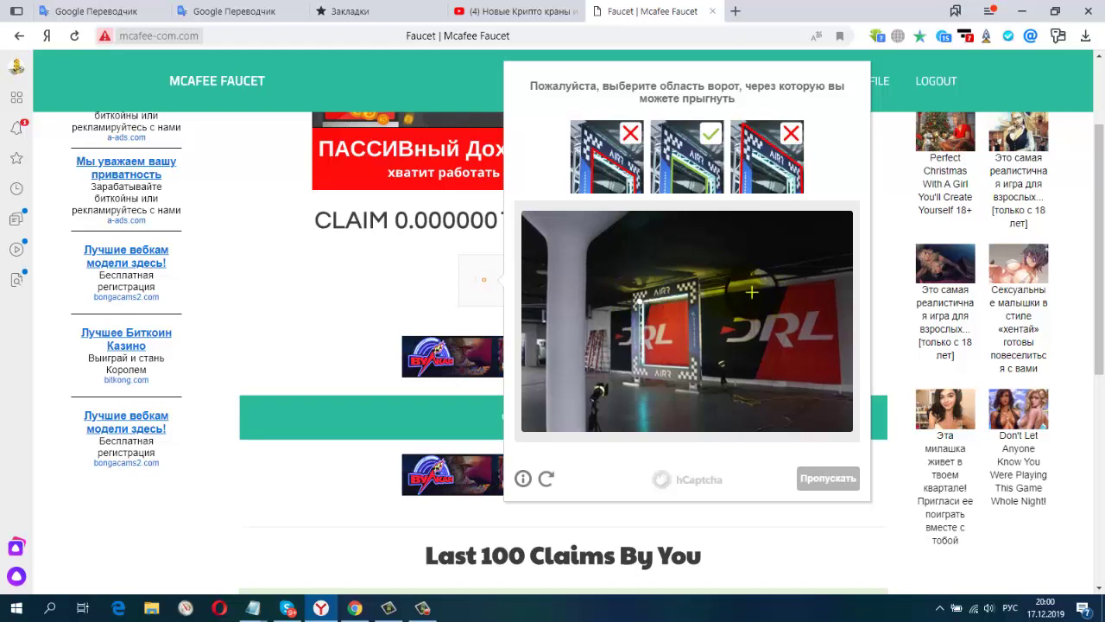
click(686, 294)
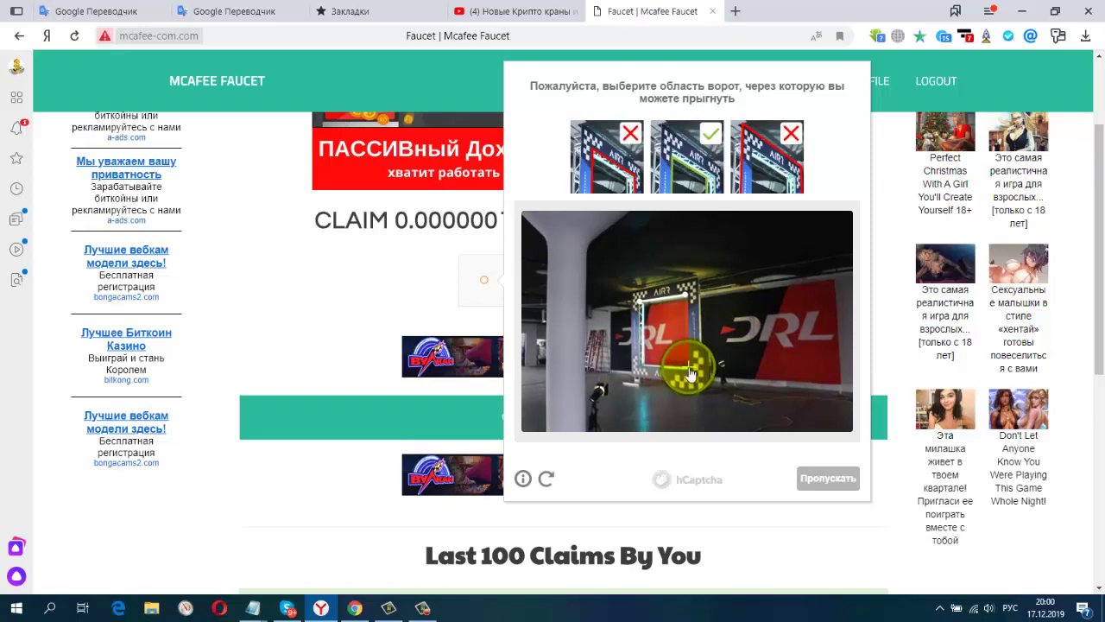
click(649, 370)
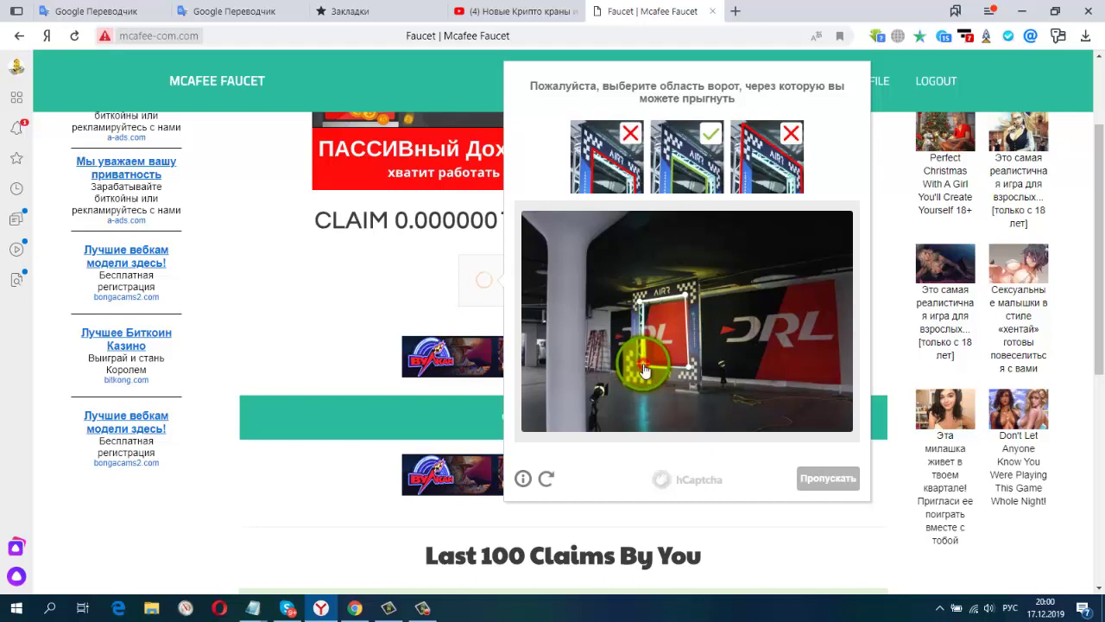
click(824, 480)
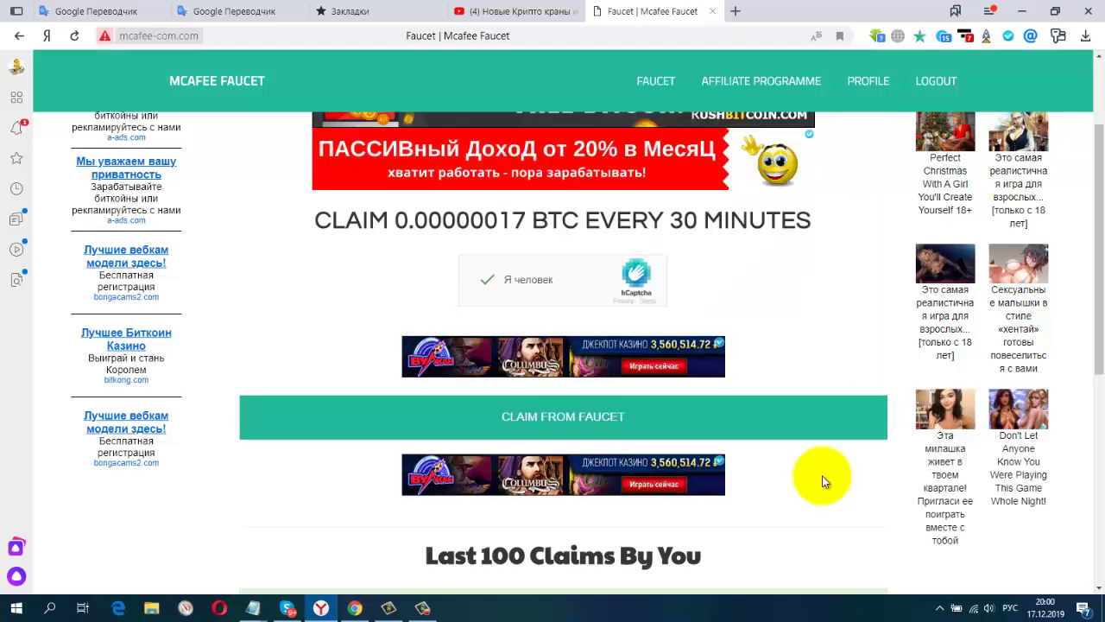
click(555, 421)
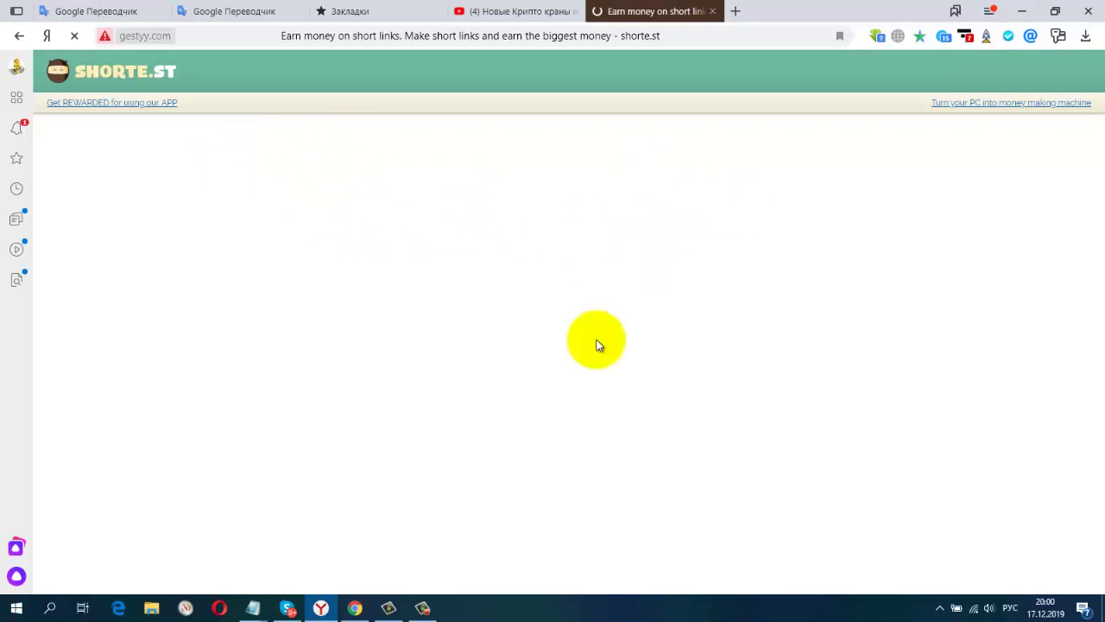
click(422, 606)
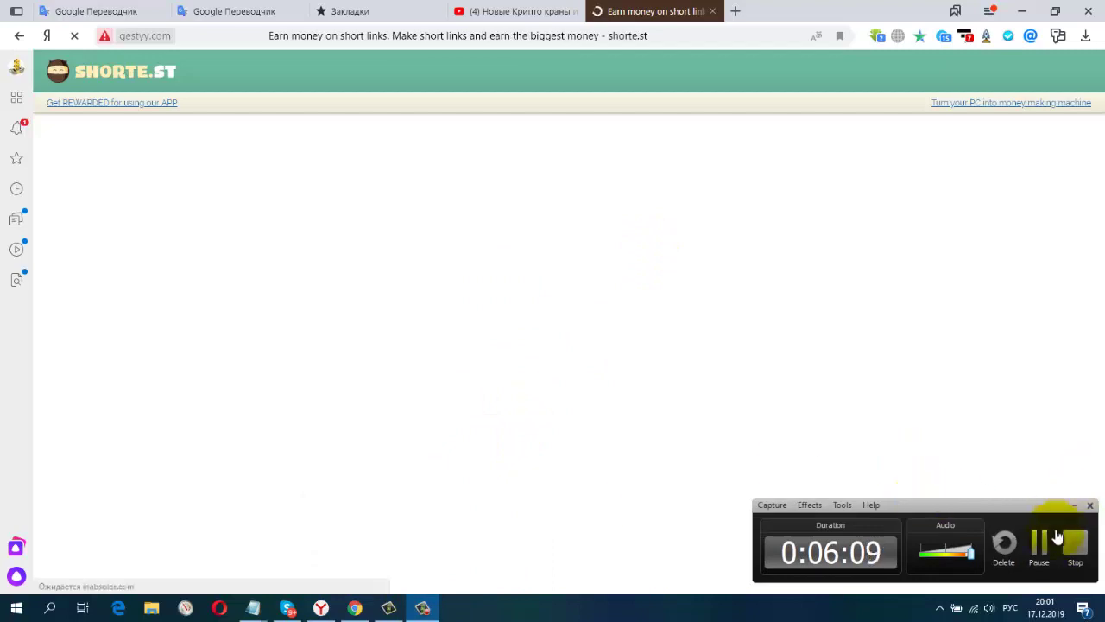
click(1041, 546)
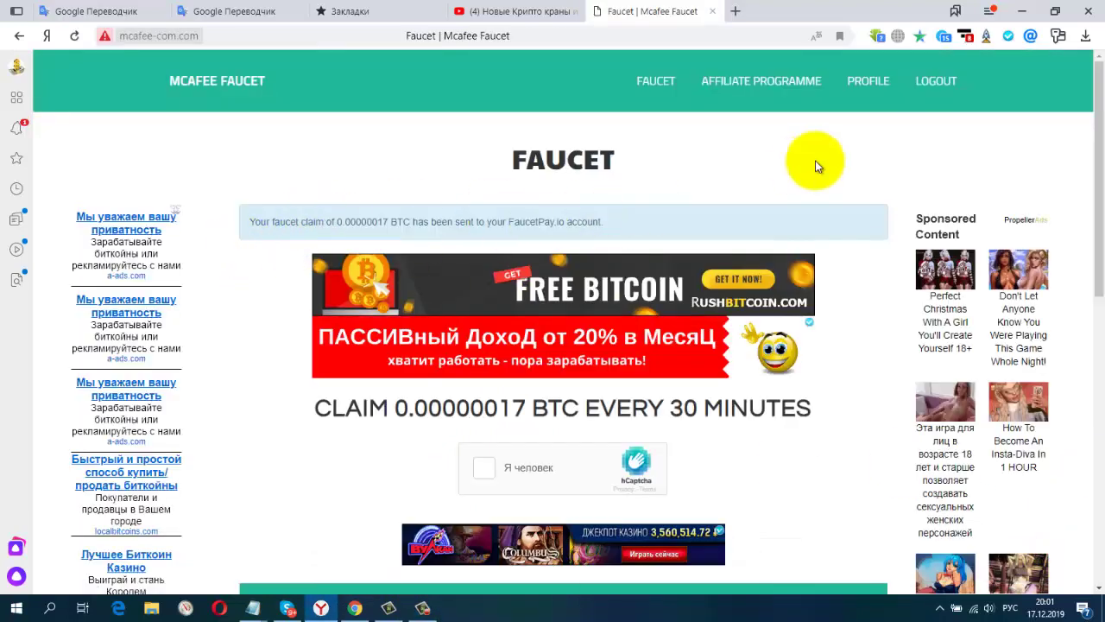
Translate the McAfee Faucet page into Russian.
right_click(815, 163)
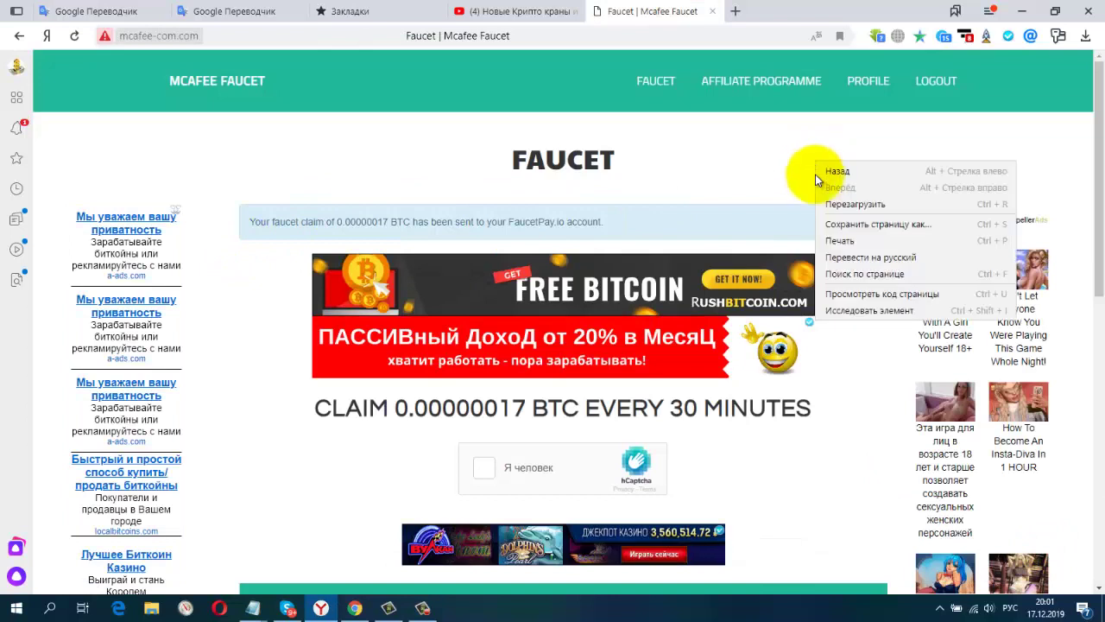
click(827, 257)
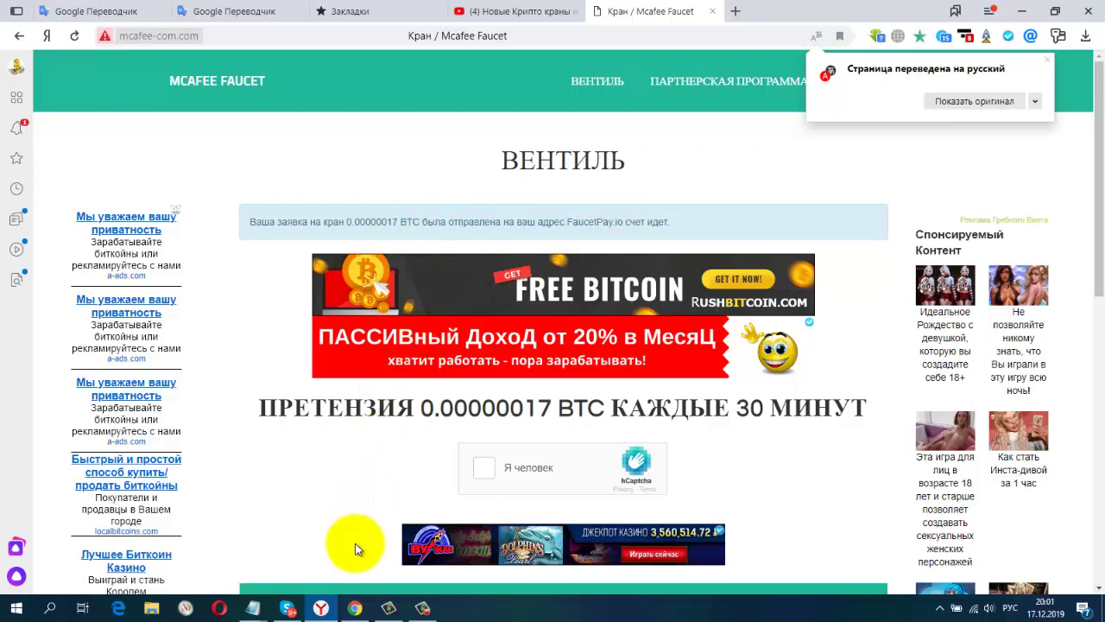
Switch to Chrome and reload the FaucetPay user dashboard overview to refresh the balances.
click(355, 608)
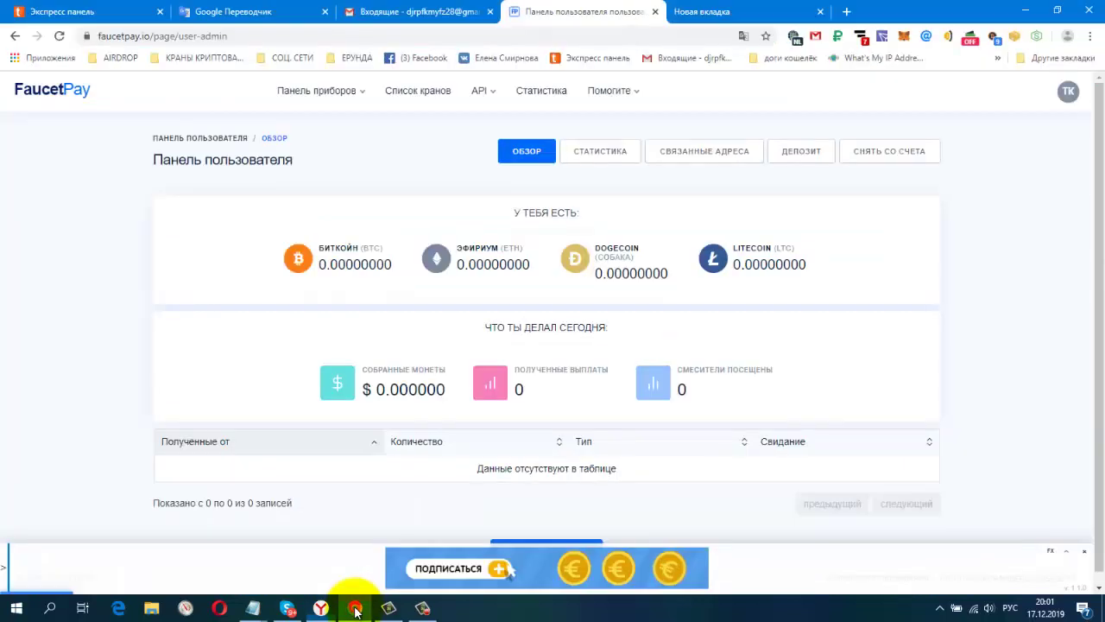
right_click(66, 251)
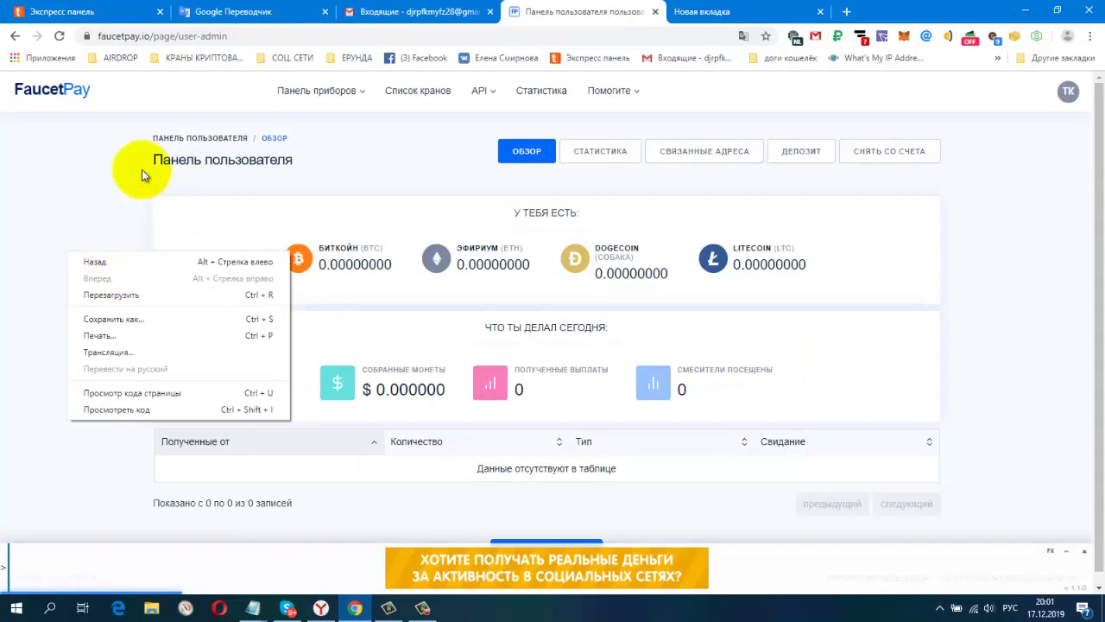
click(113, 173)
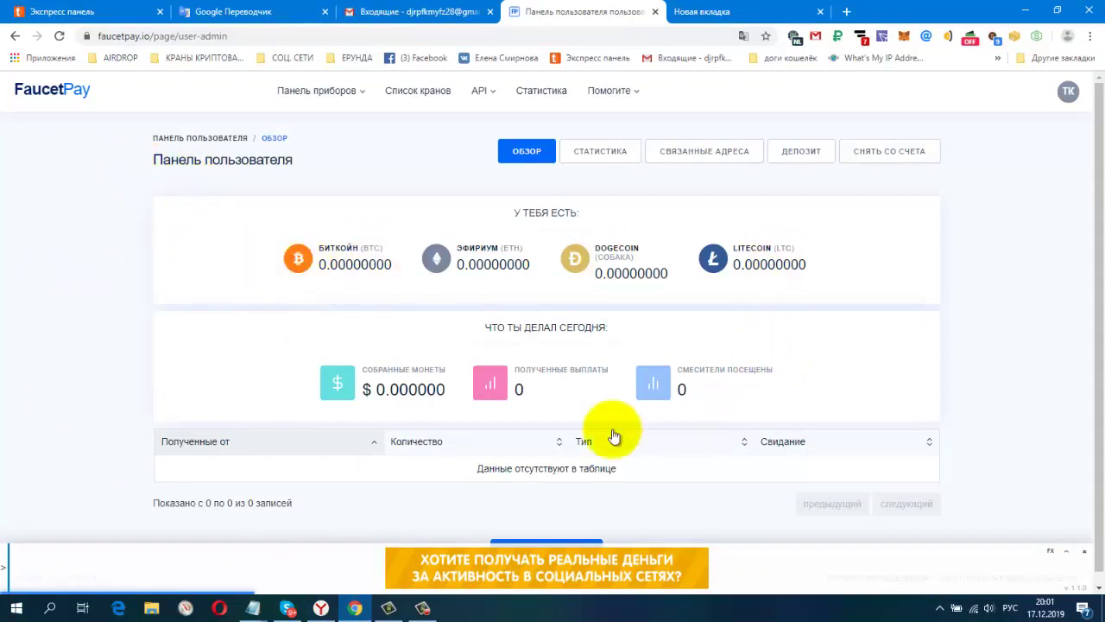
right_click(53, 196)
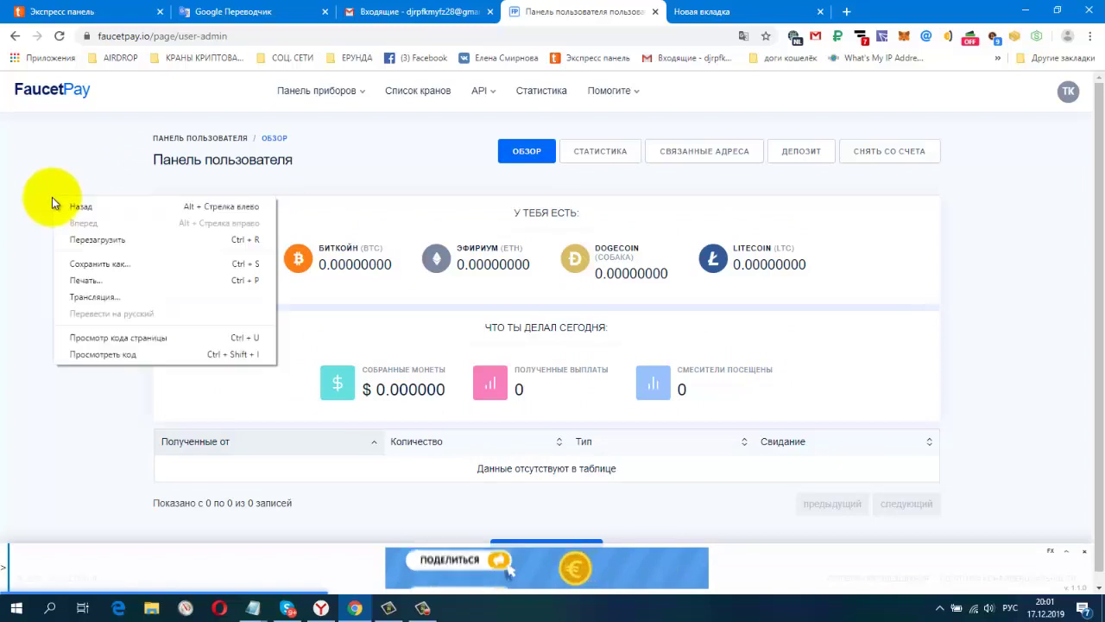
click(67, 241)
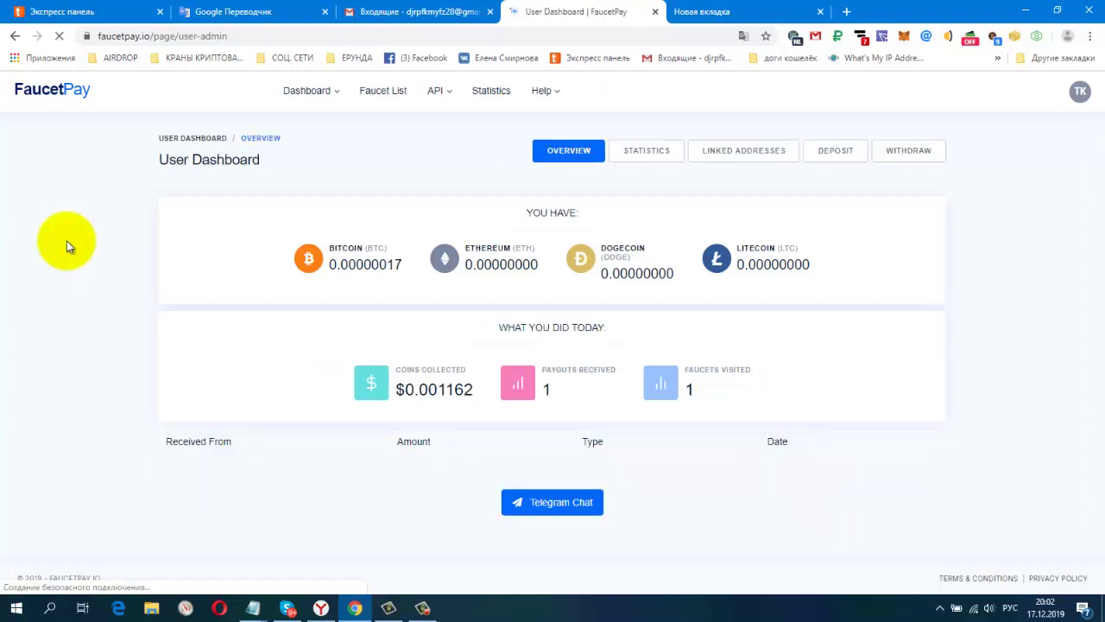
Highlight the Bitcoin balance and the faucet payment's source and amount on the dashboard, dismissing the paid-visit notification.
click(331, 266)
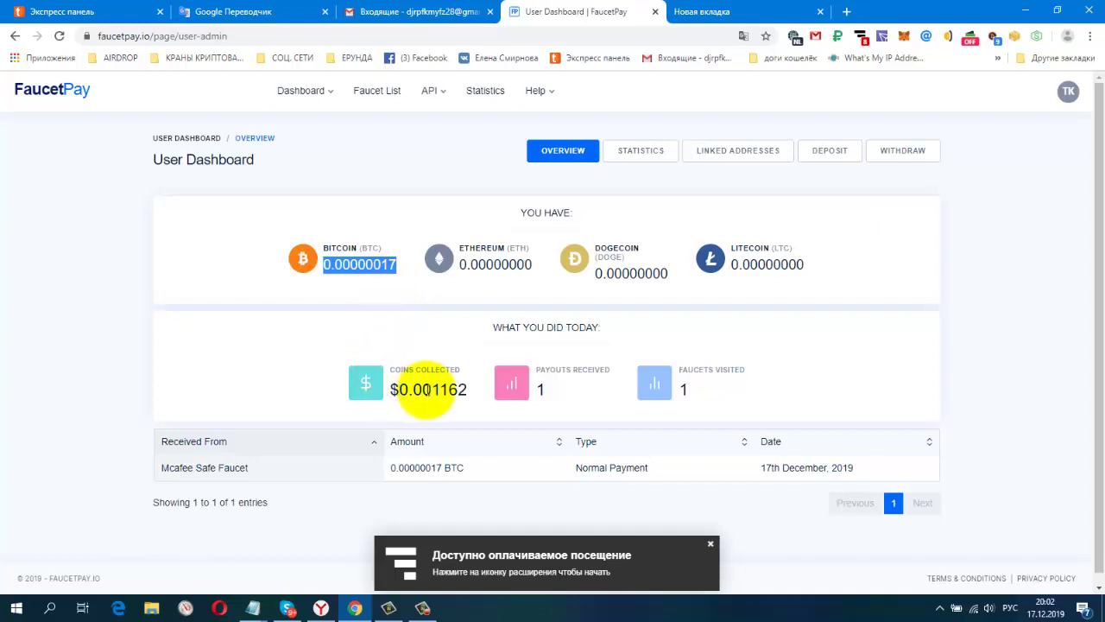
scroll(989, 392, down, 1)
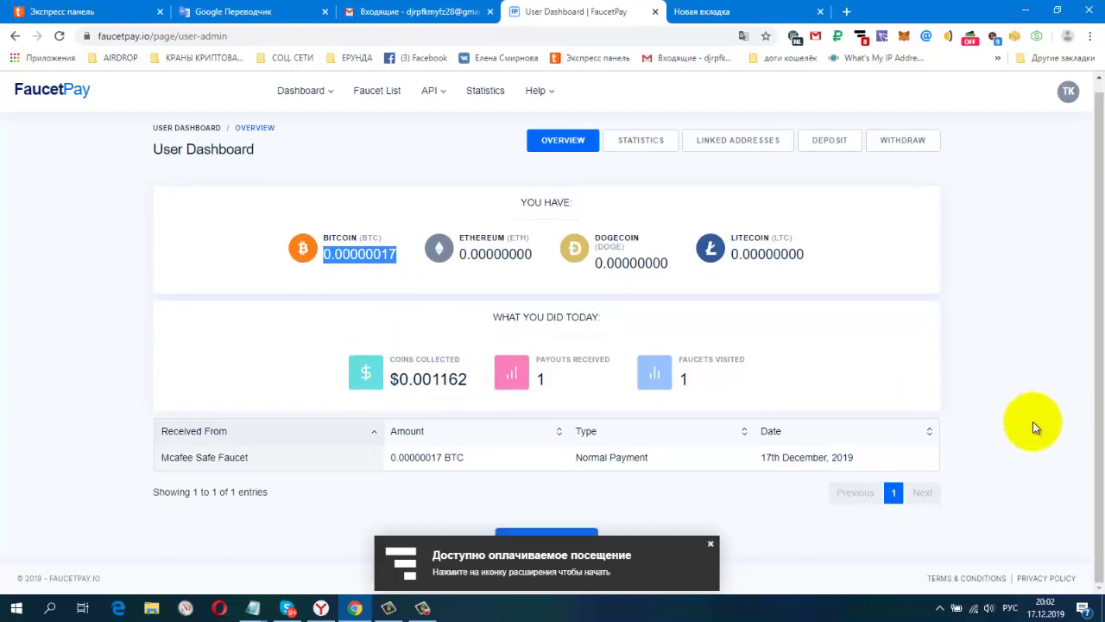
click(710, 544)
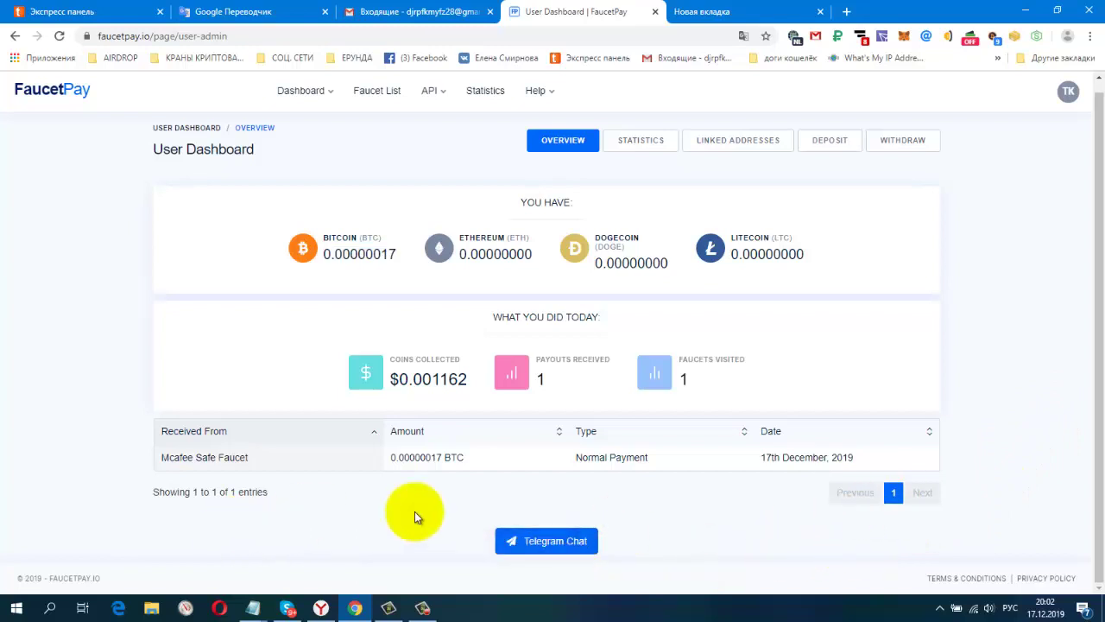
click(160, 456)
drag(162, 457, 289, 464)
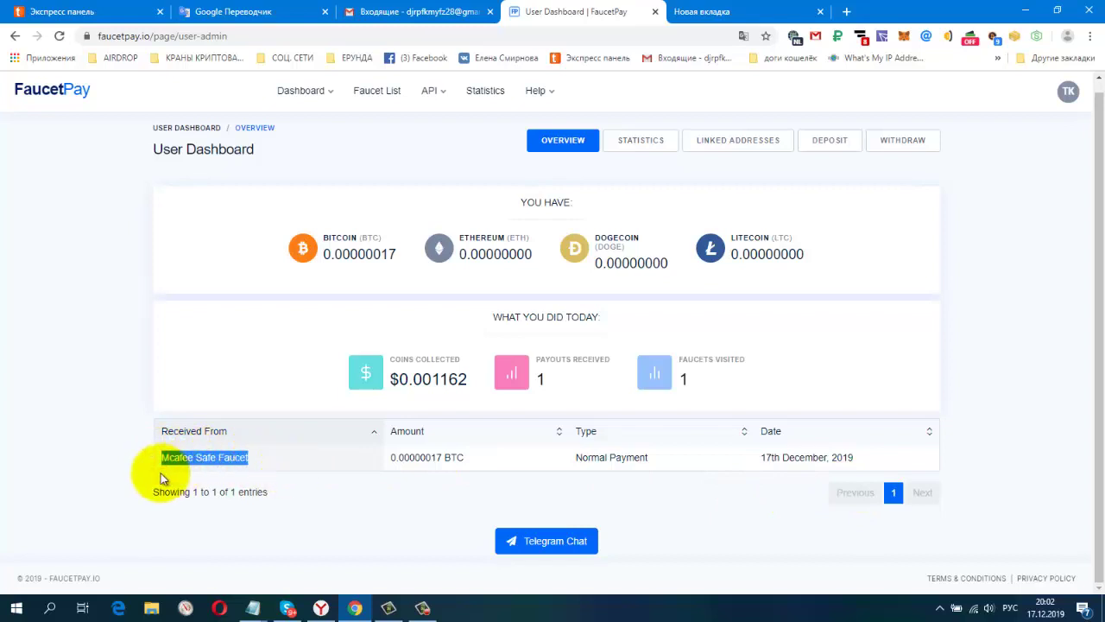
drag(389, 458, 506, 456)
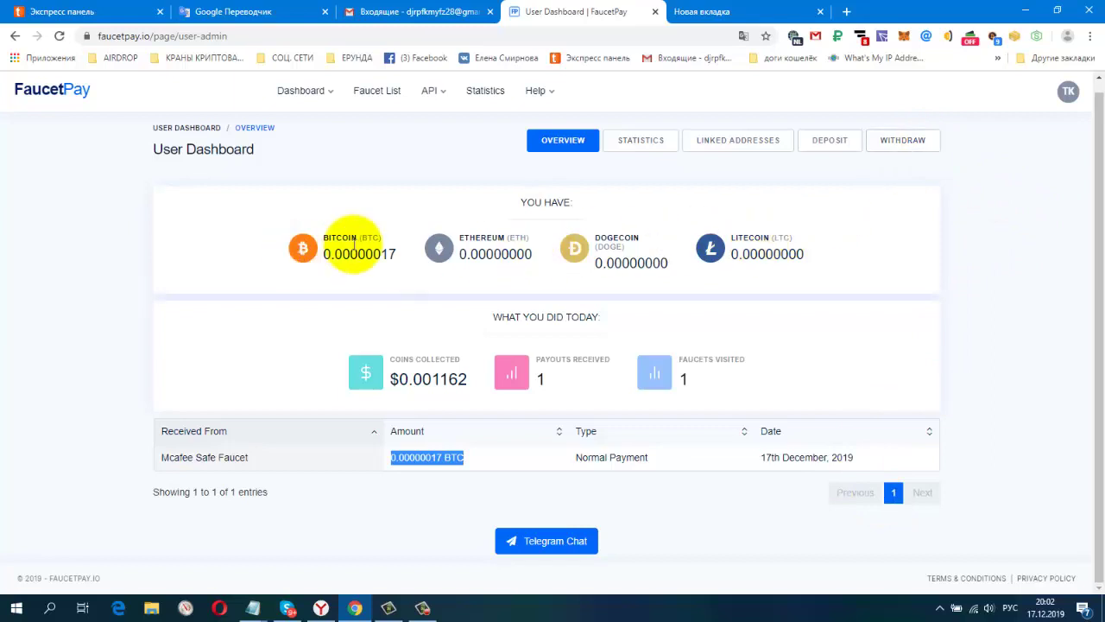
Open the withdrawal page and review the available withdrawal addresses and coins without changing the selection.
click(906, 148)
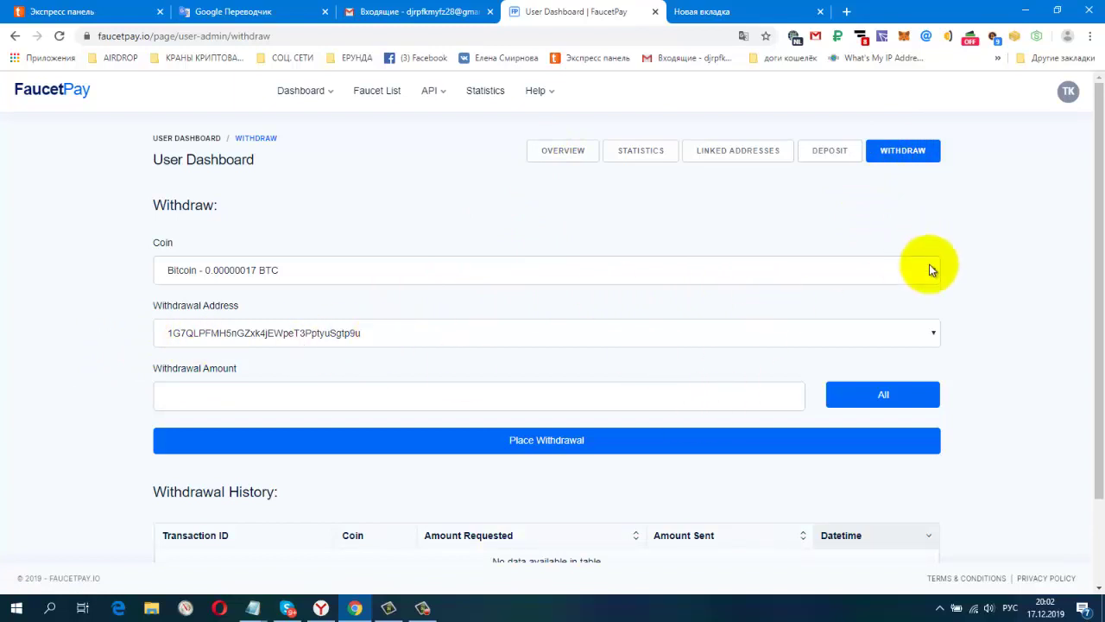
click(933, 332)
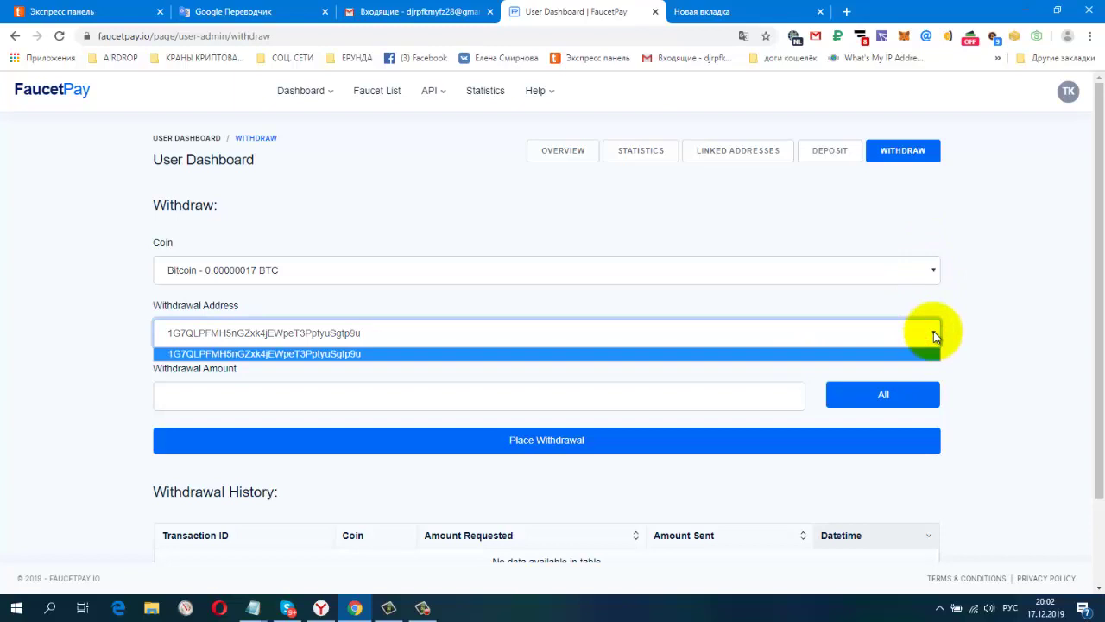
click(934, 332)
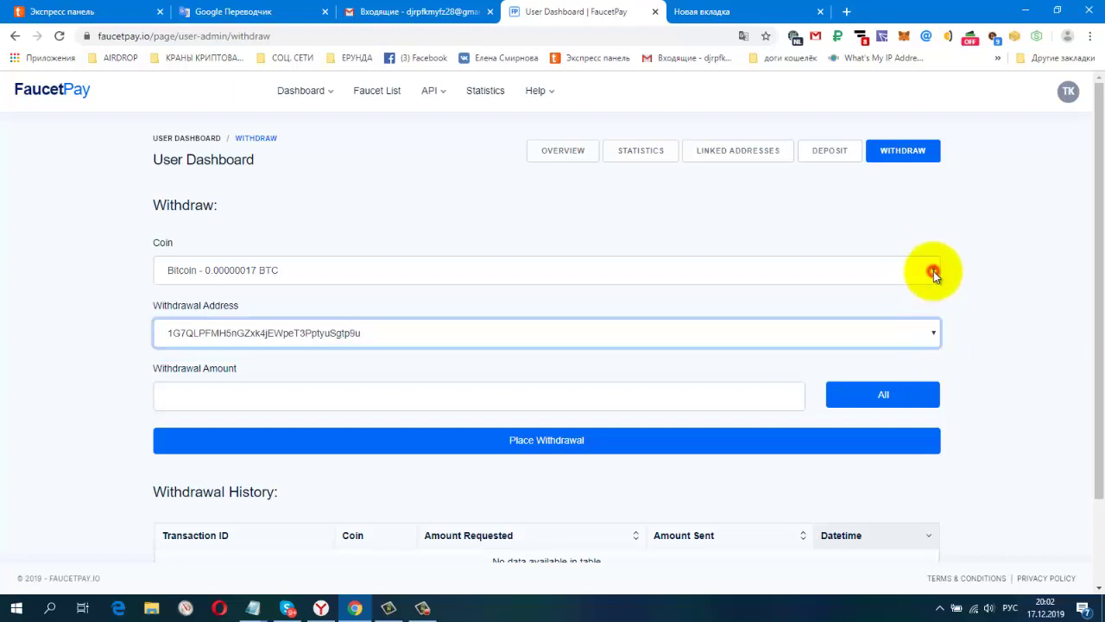
click(934, 271)
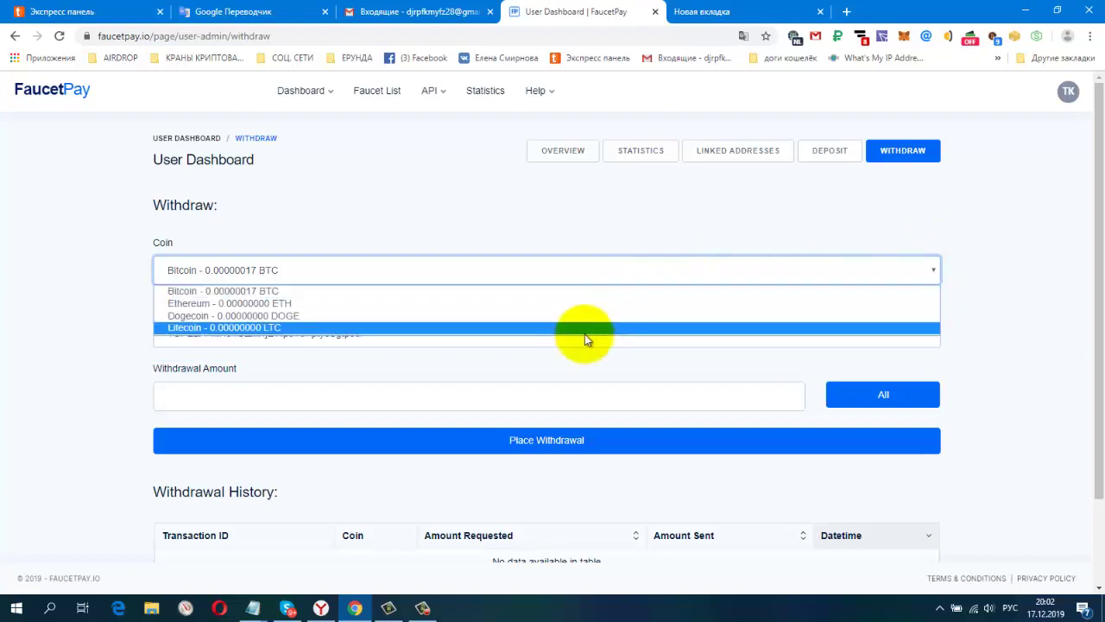
click(1020, 272)
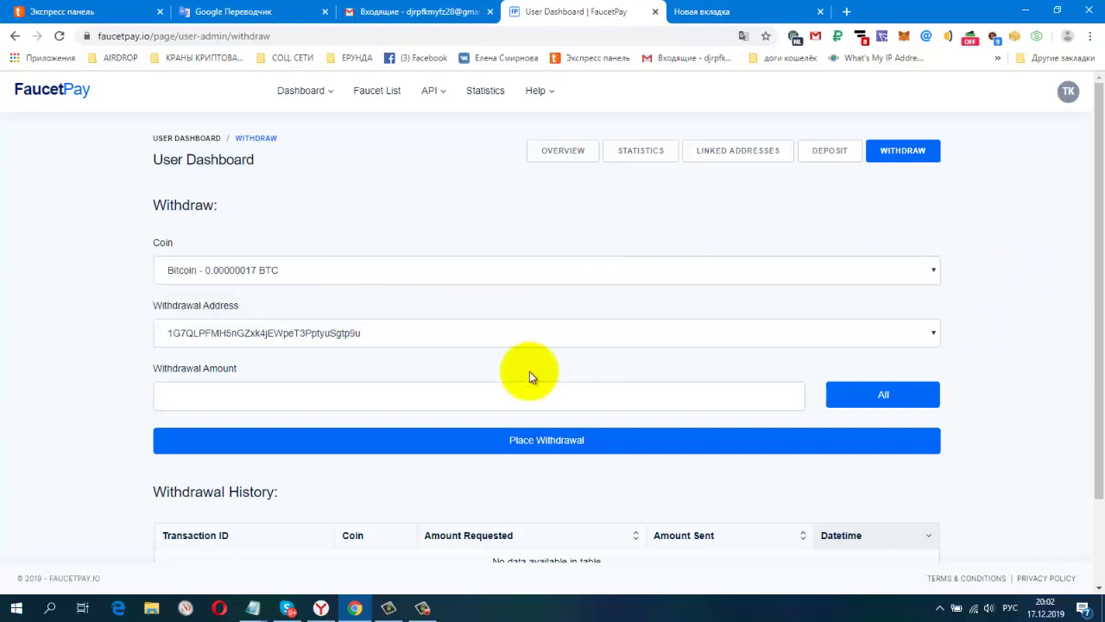
Try filling in the whole Bitcoin balance as the withdrawal amount, recheck the coin list, and clear the amount.
click(881, 395)
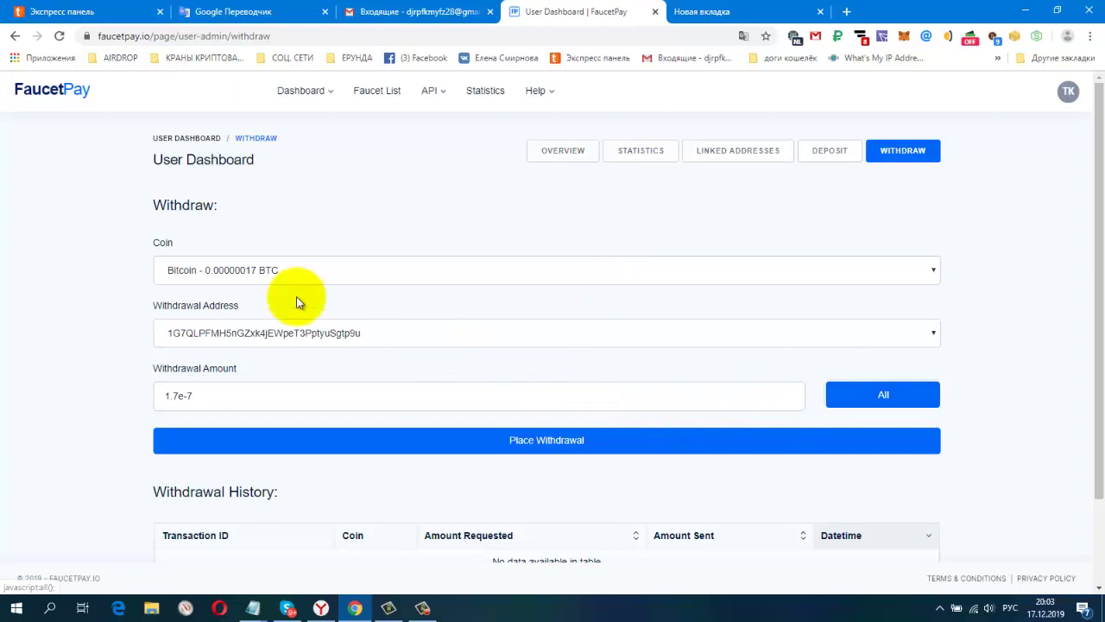
click(207, 272)
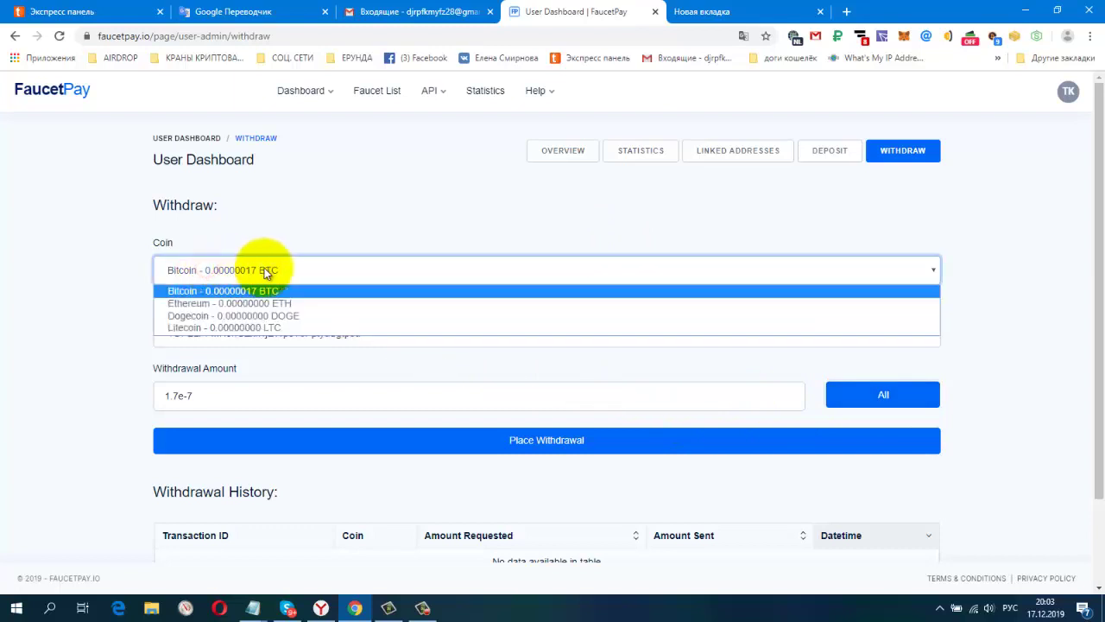
click(40, 290)
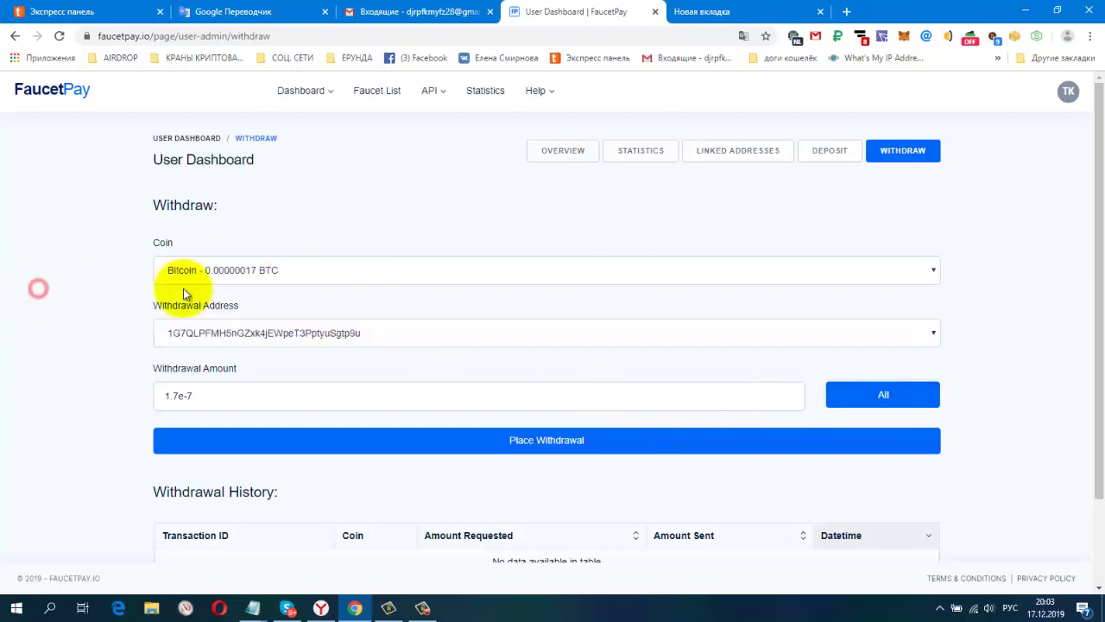
click(213, 396)
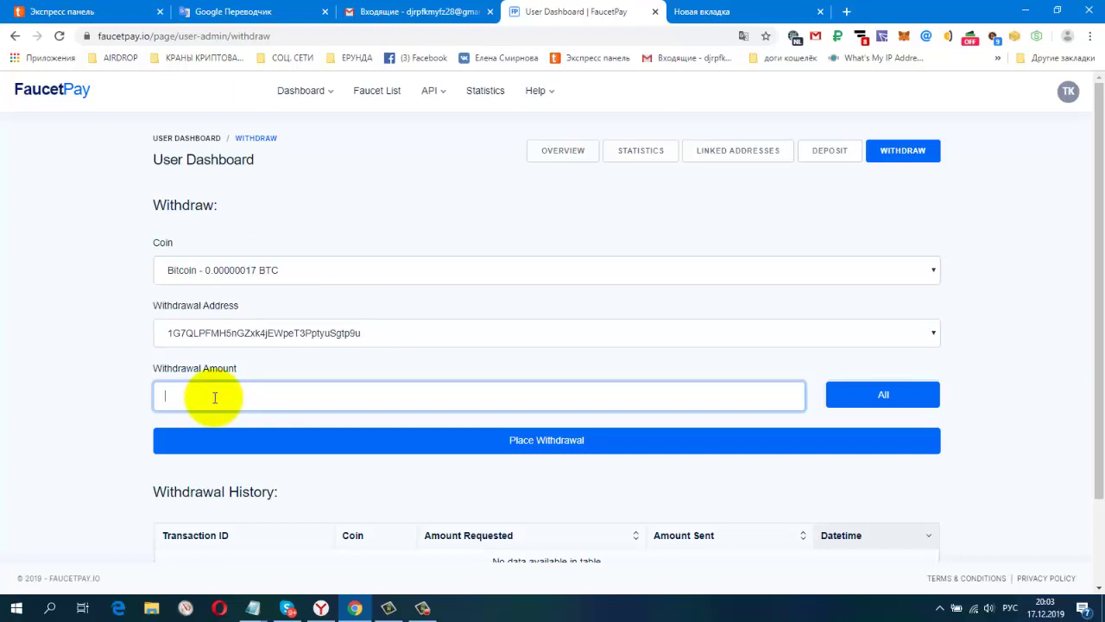
right_click(214, 401)
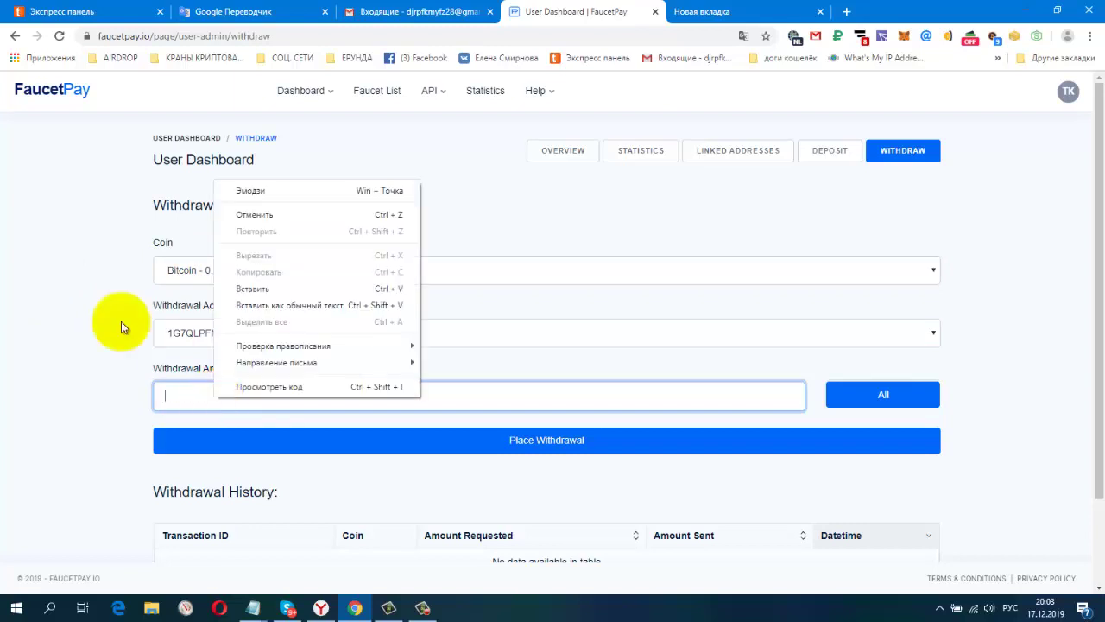
click(84, 246)
Return to the user dashboard overview and copy the Bitcoin balance.
click(304, 91)
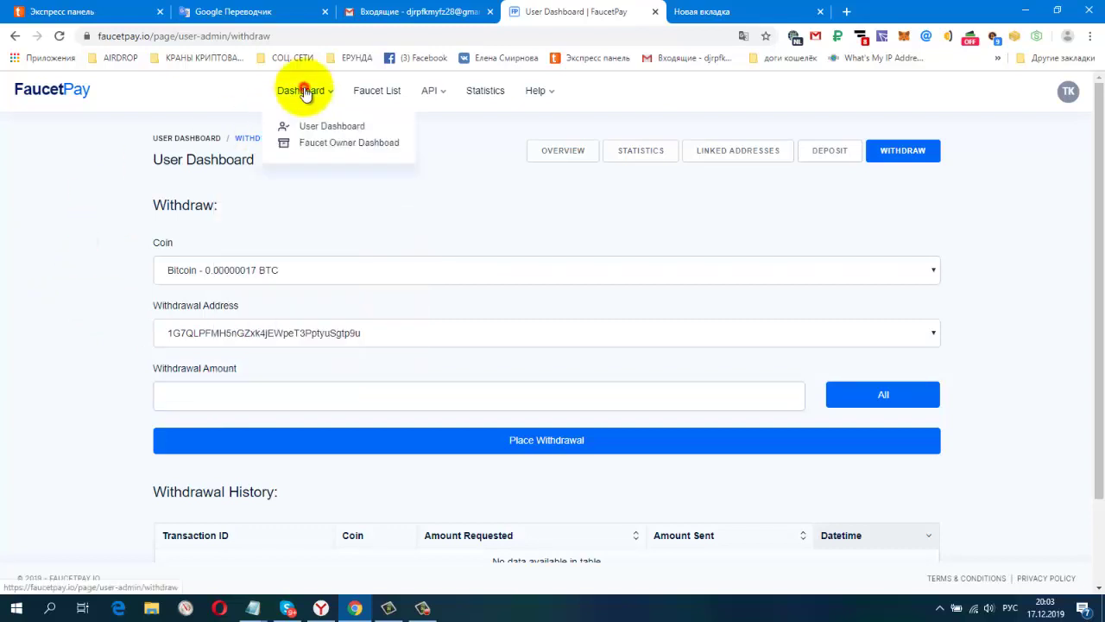
click(325, 128)
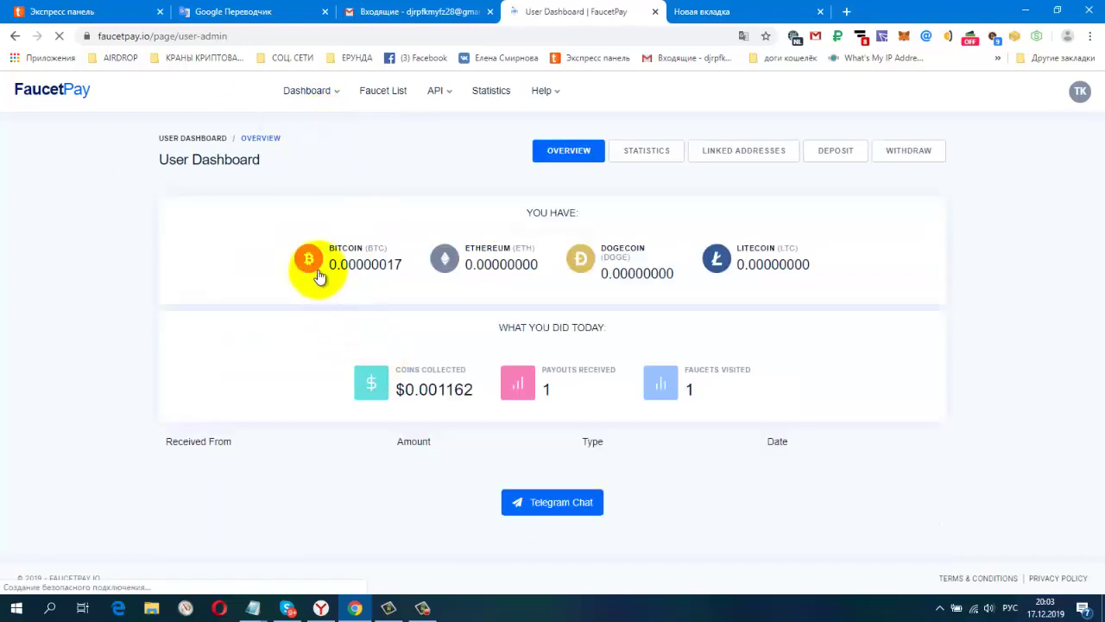
drag(329, 263, 406, 262)
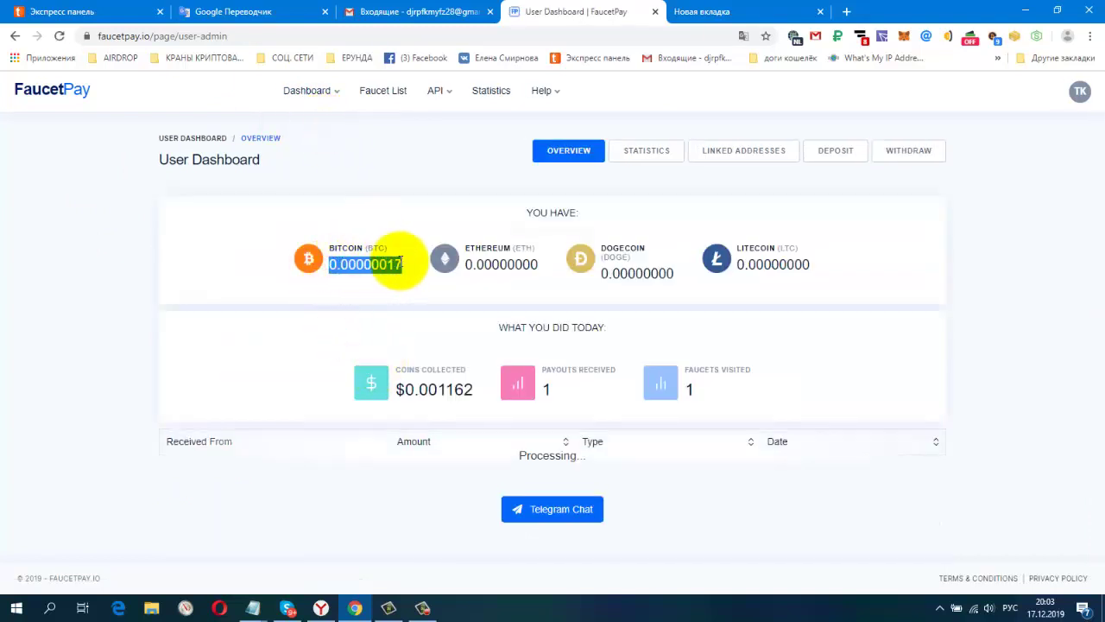
right_click(384, 266)
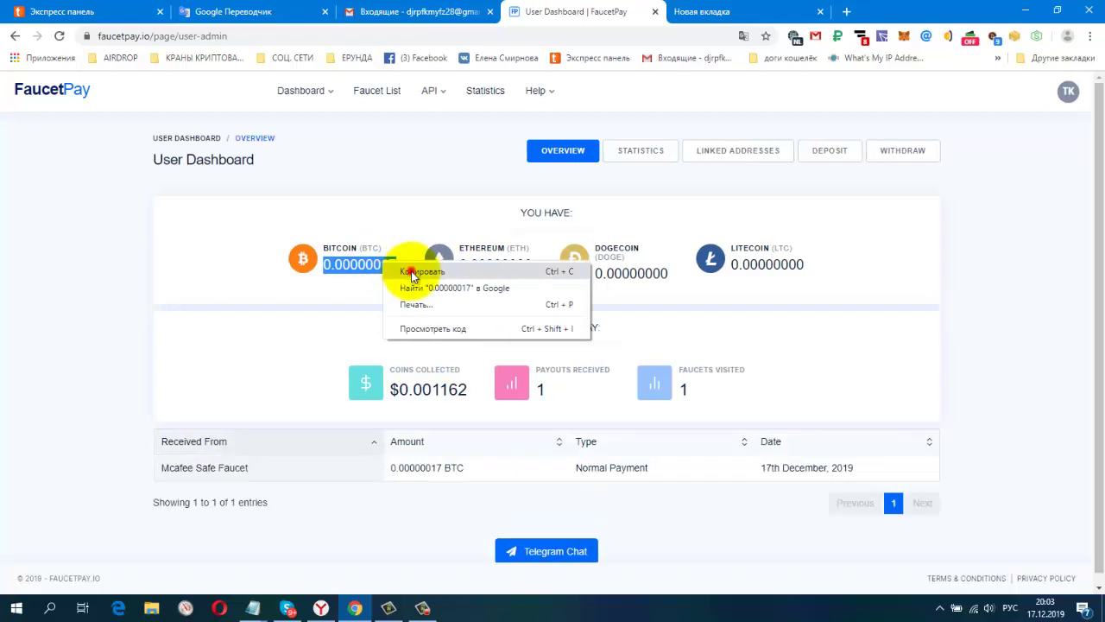
click(453, 276)
Reopen the withdrawal page and paste the copied 0.00000017 as the withdrawal amount.
click(924, 151)
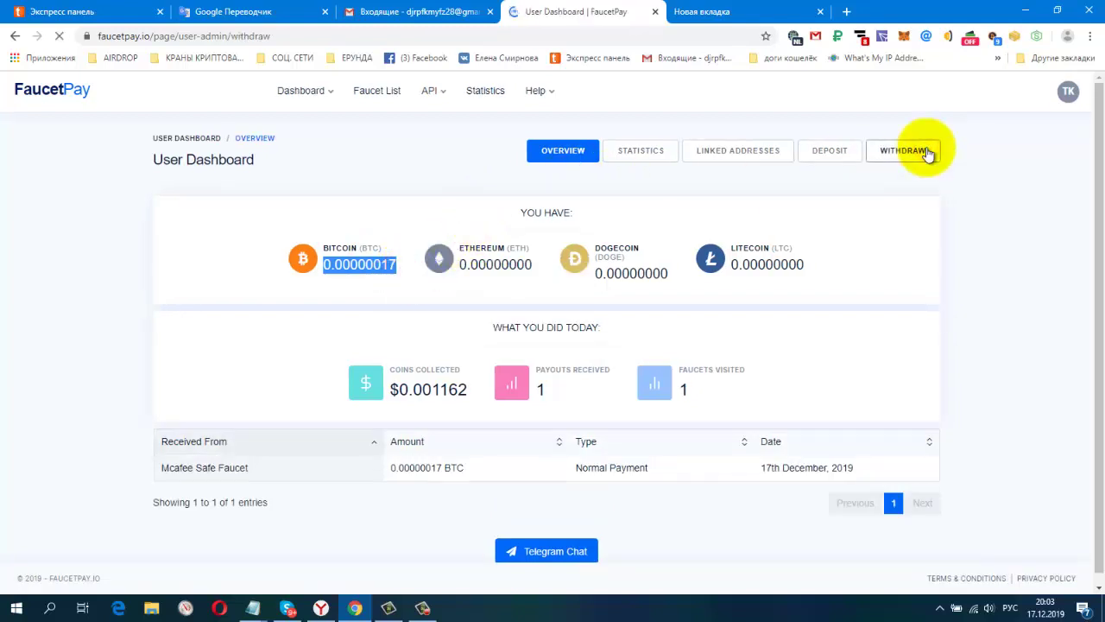
click(281, 395)
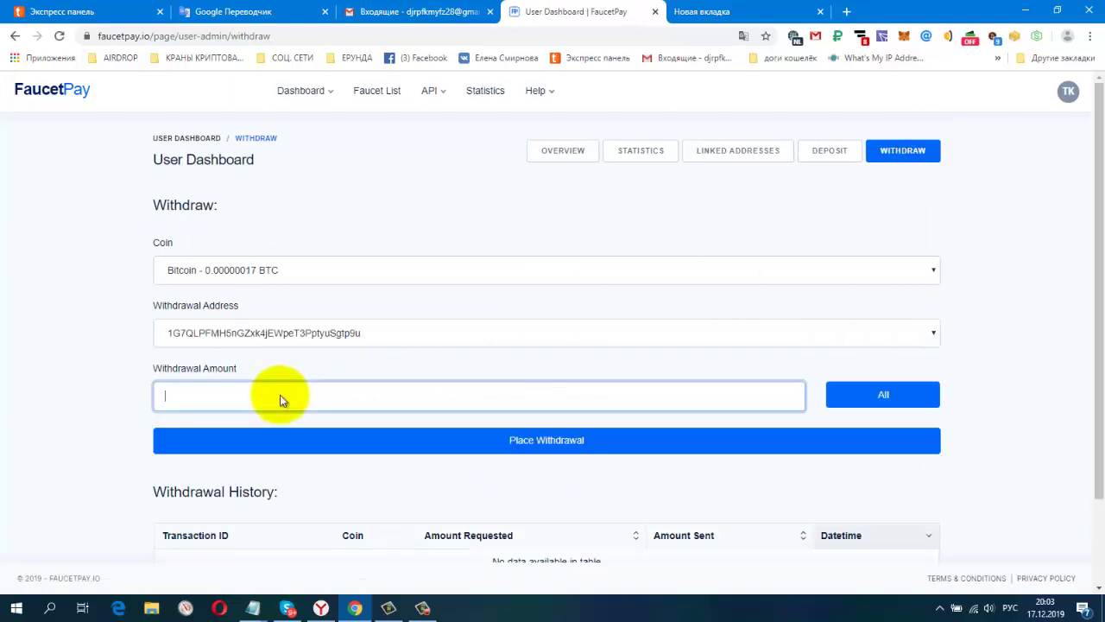
right_click(280, 394)
click(328, 284)
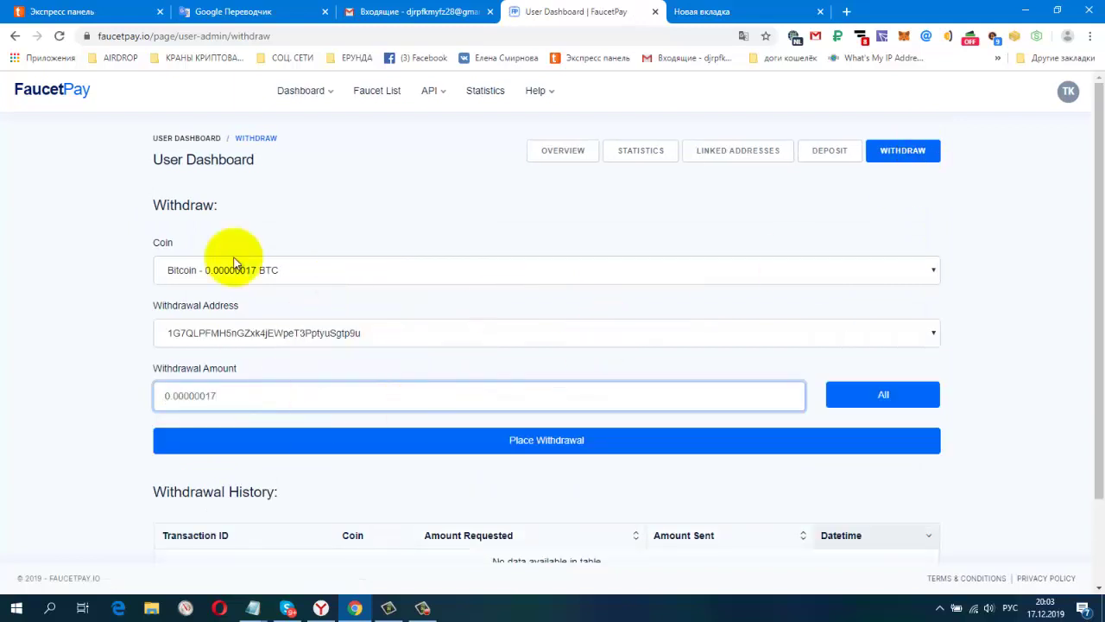
Try to place the Bitcoin withdrawal and highlight the minimum amount in the notice on the page.
click(478, 456)
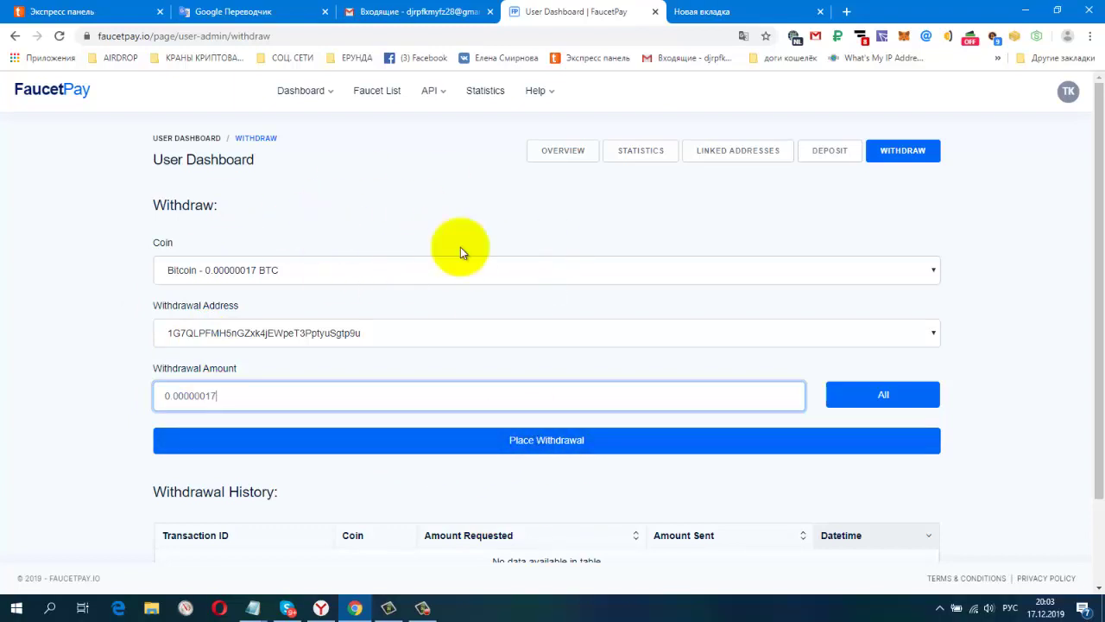
click(540, 452)
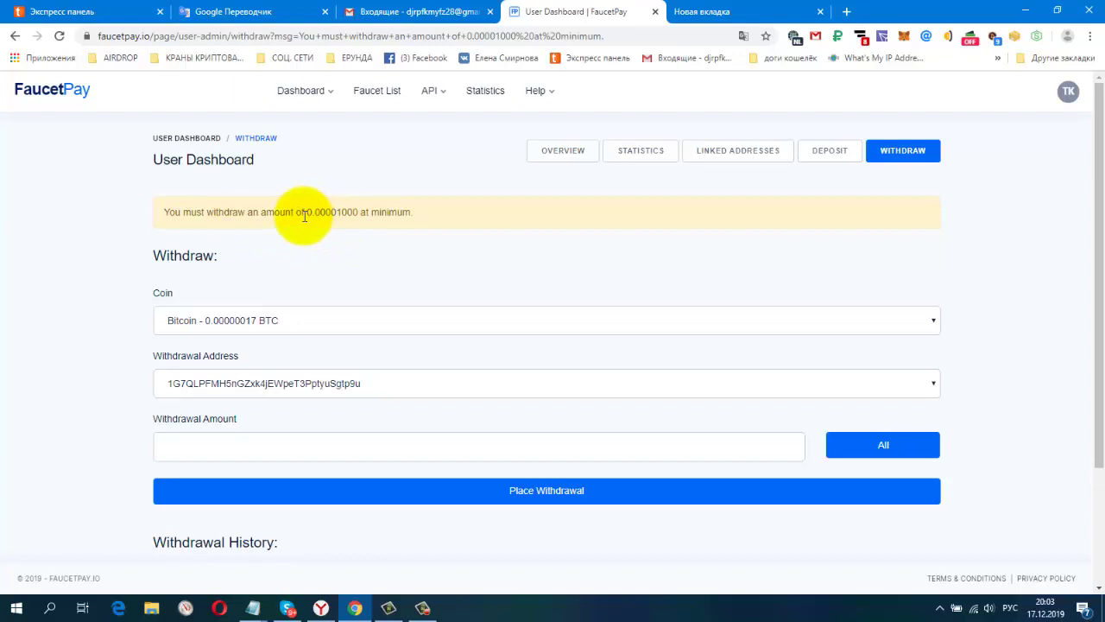
drag(304, 212, 416, 213)
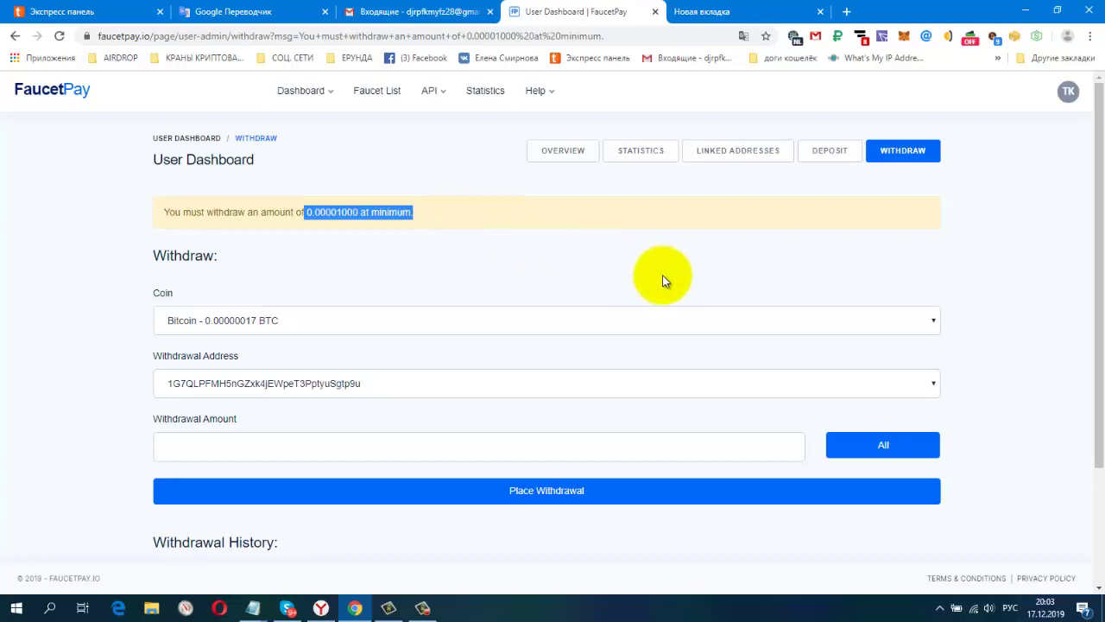
click(734, 271)
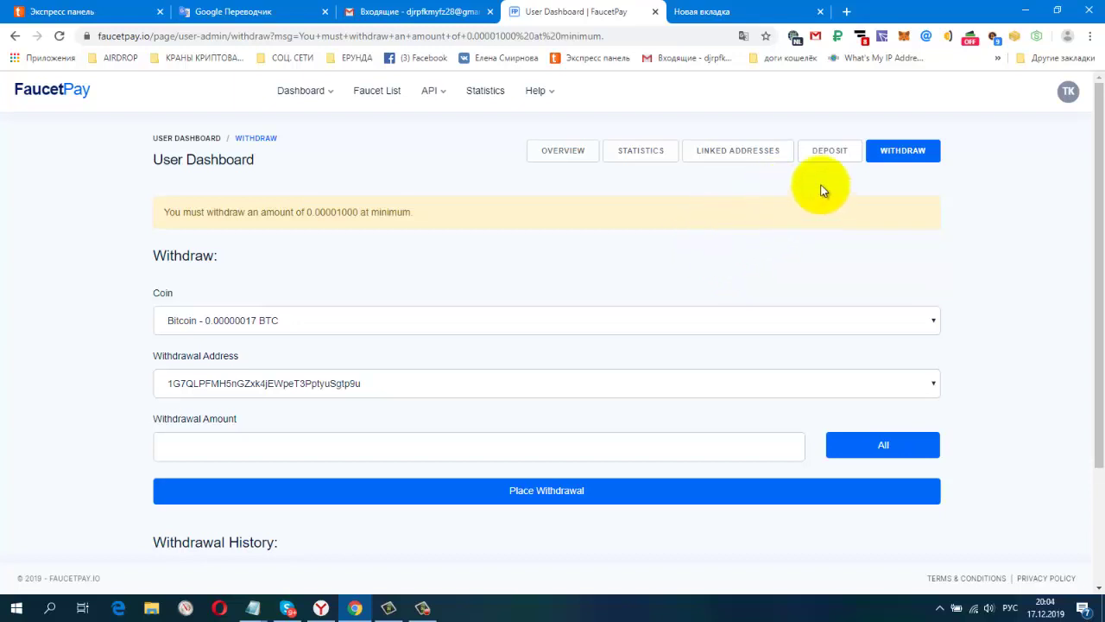
Open the linked addresses page and choose Dogecoin (DOGE) as the coin for a new address.
click(740, 152)
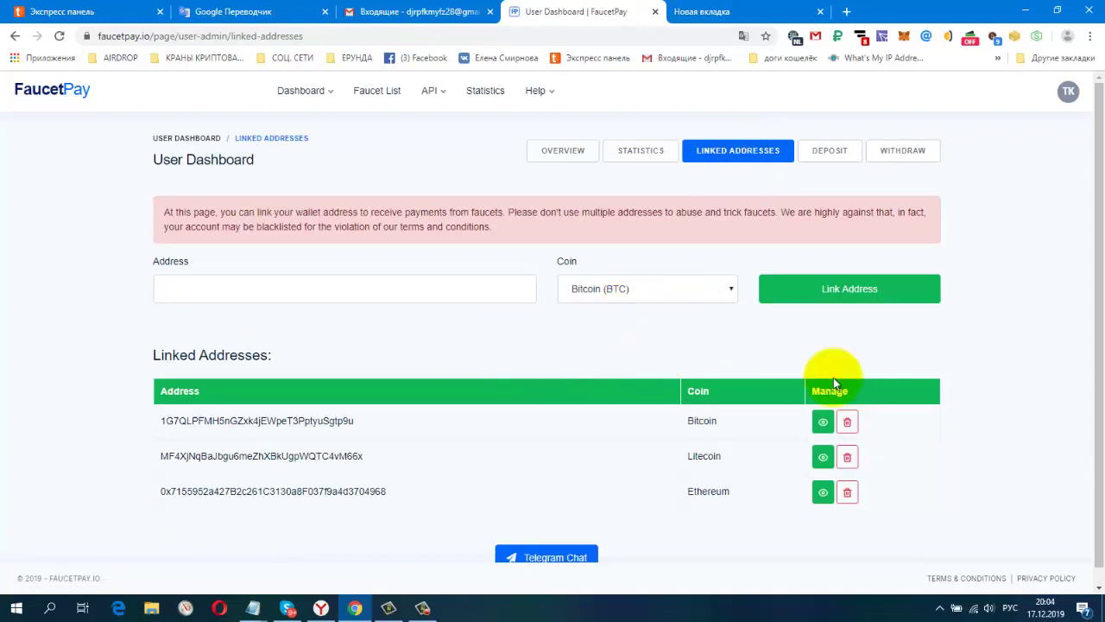
scroll(1074, 352, down, 1)
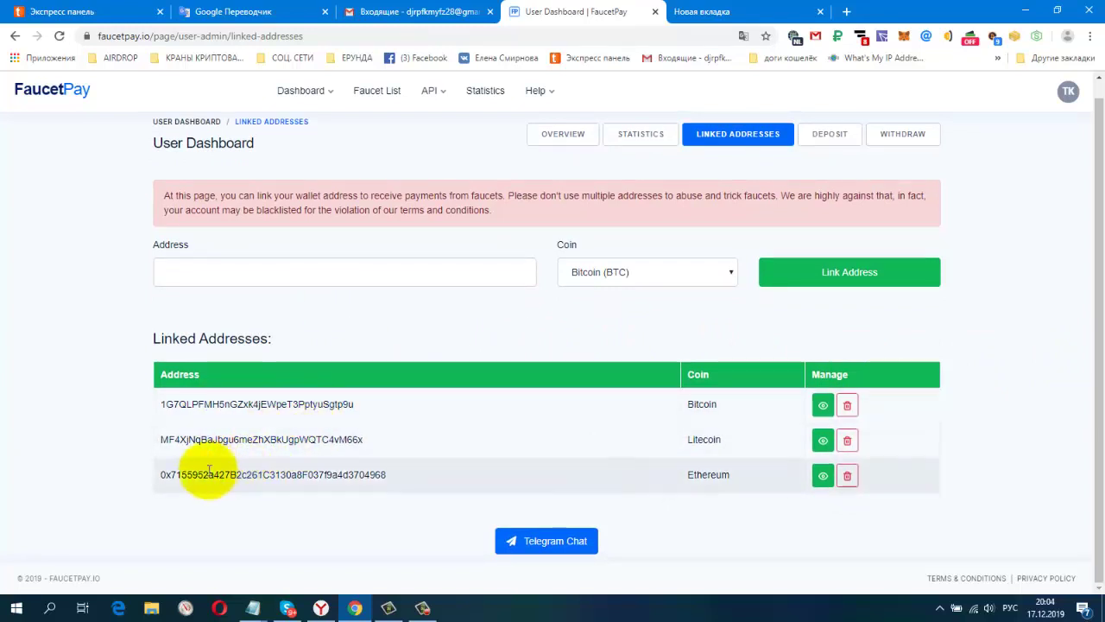
click(725, 273)
click(663, 316)
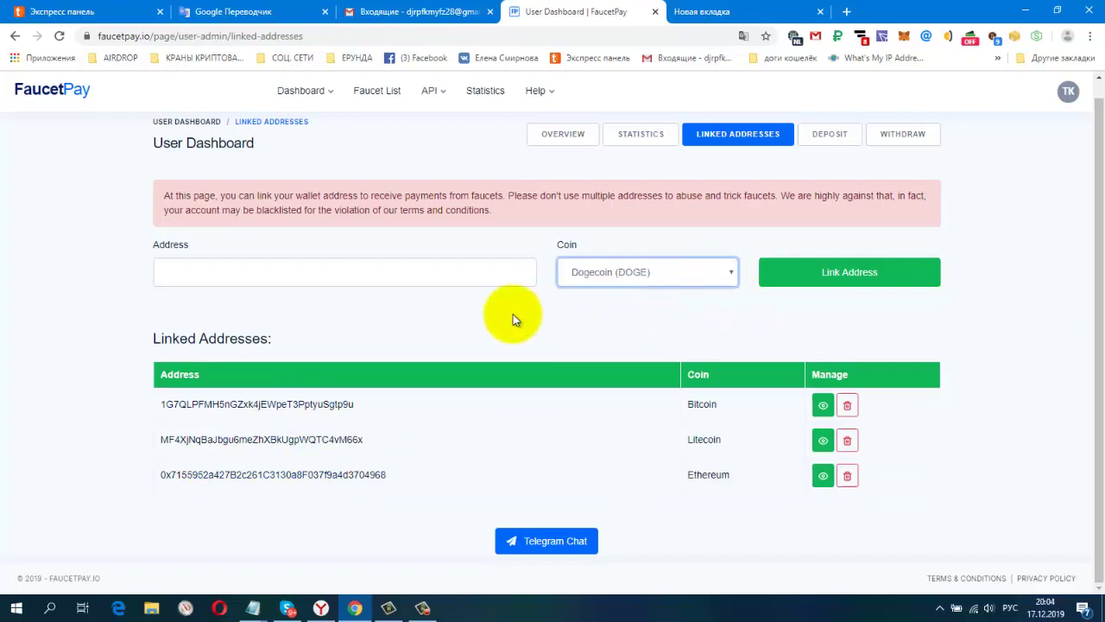
click(733, 270)
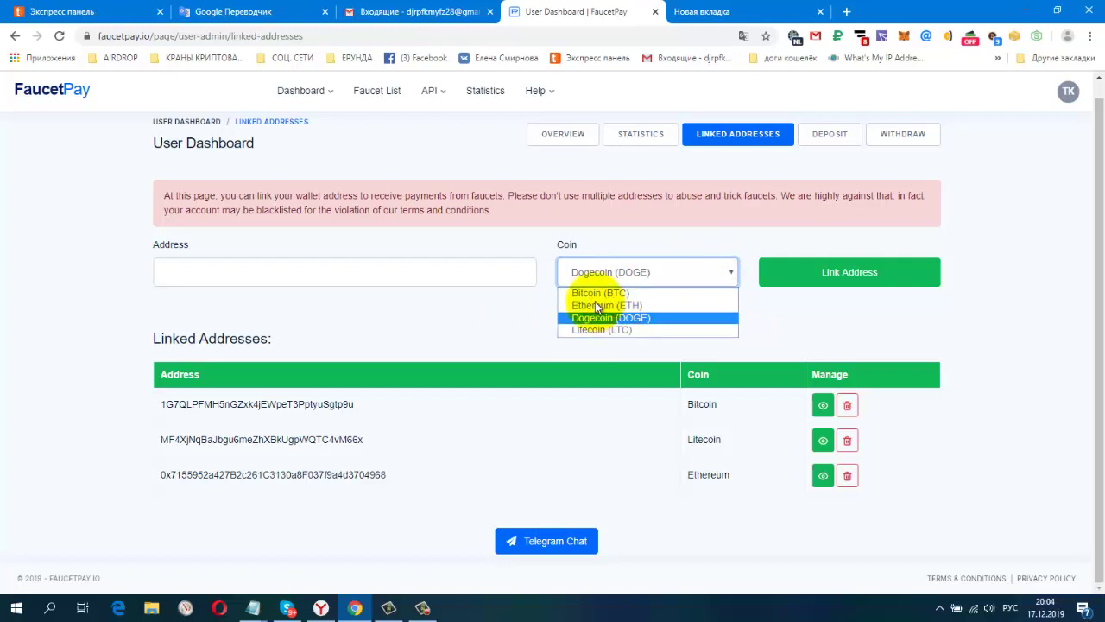
click(807, 324)
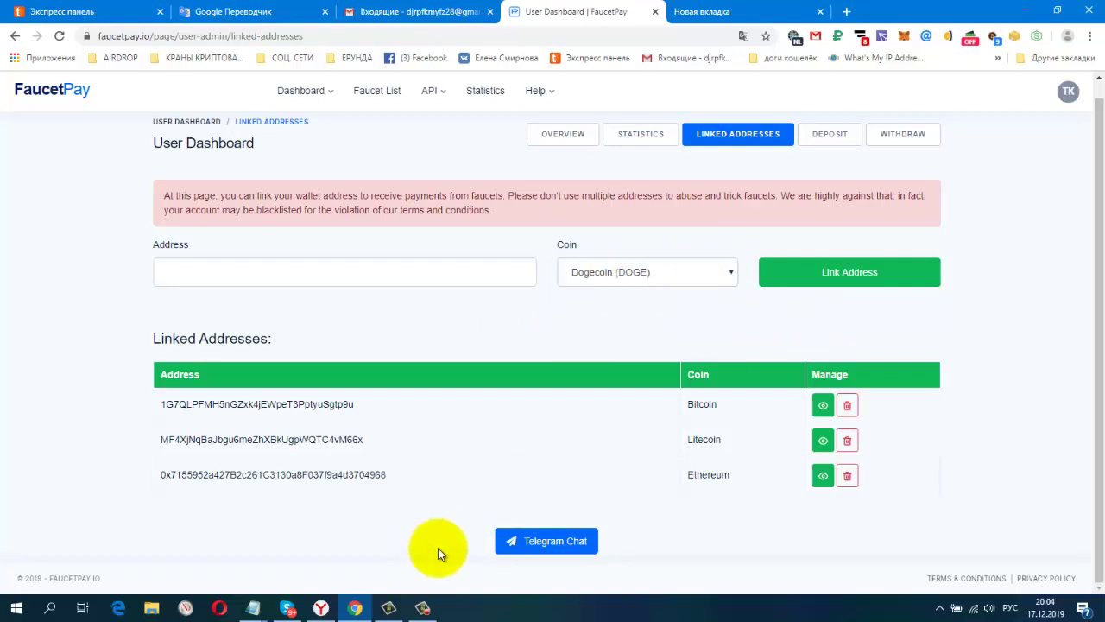
click(422, 608)
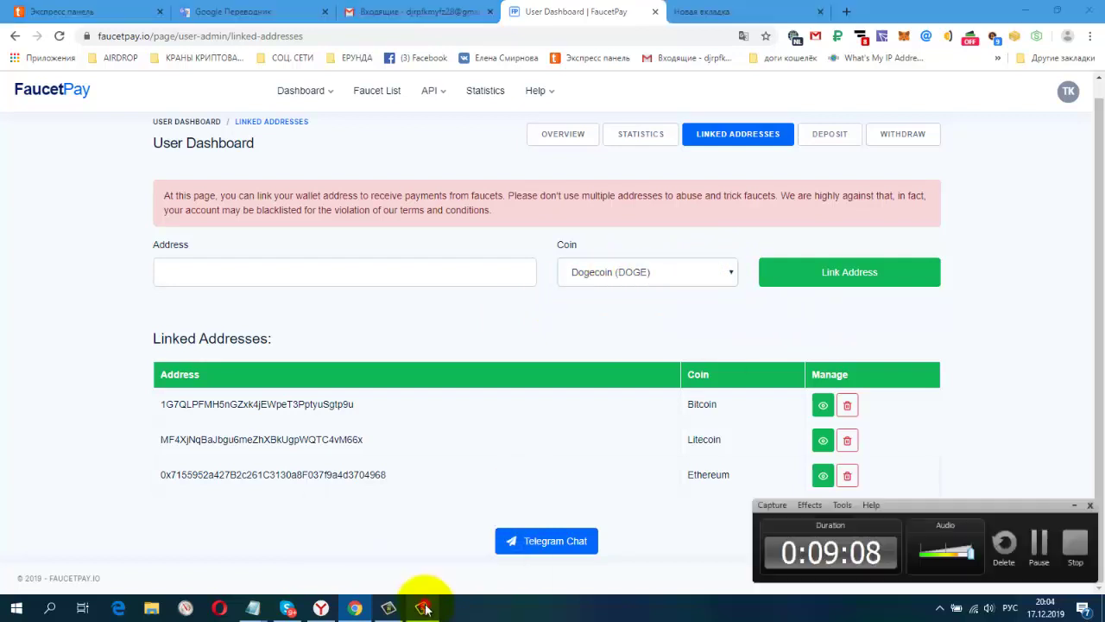
click(1036, 534)
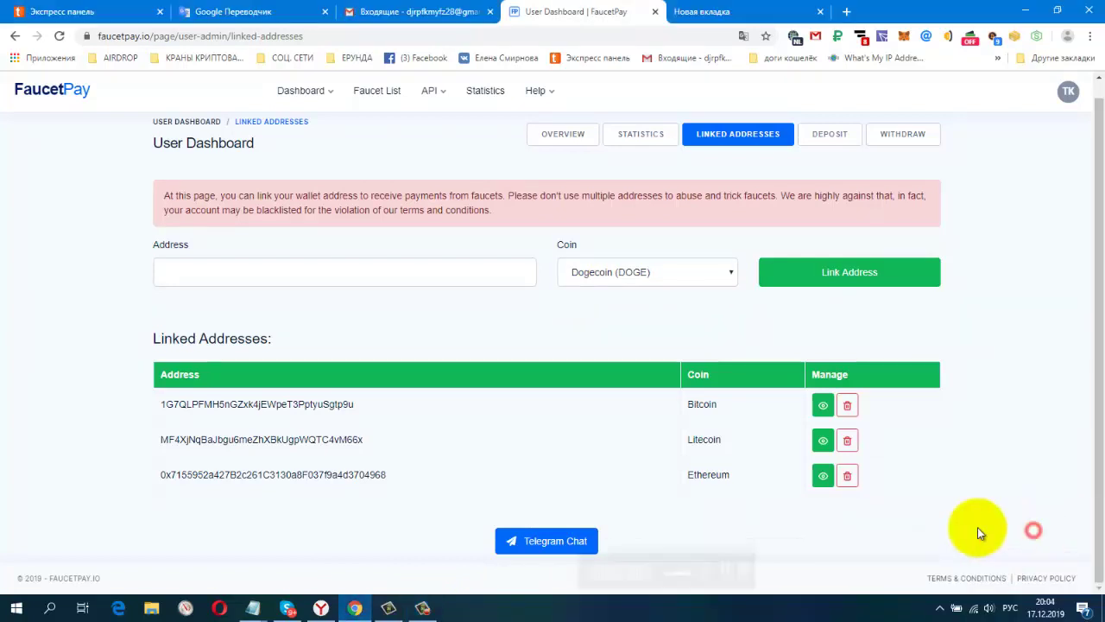
Paste the copied Dogecoin wallet address, link it to the account, and dismiss the paid-visit notification.
right_click(278, 272)
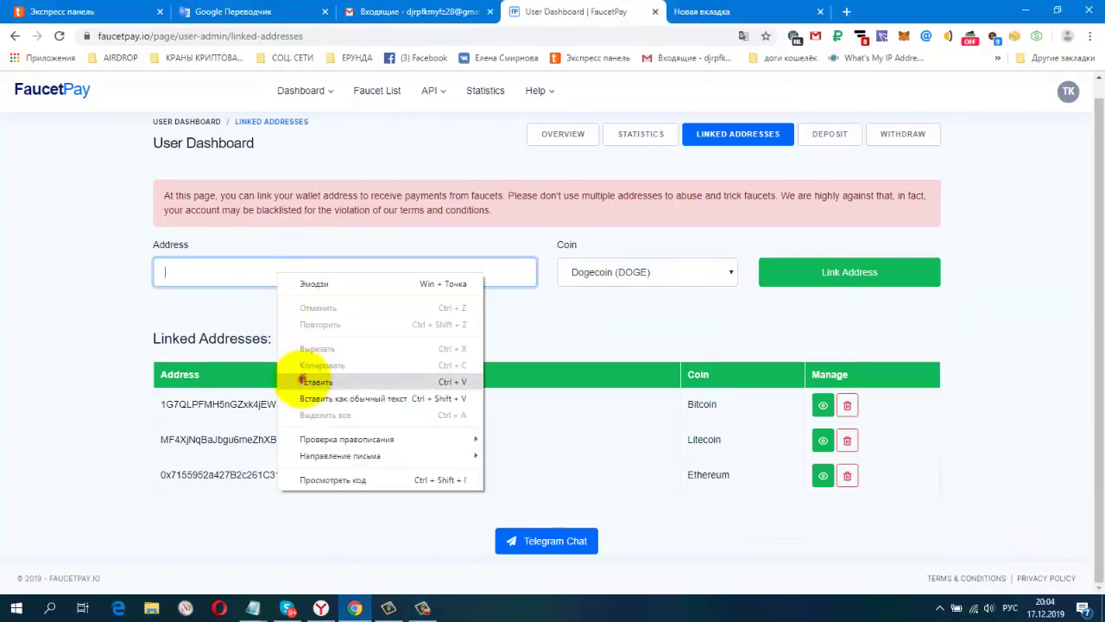
click(301, 378)
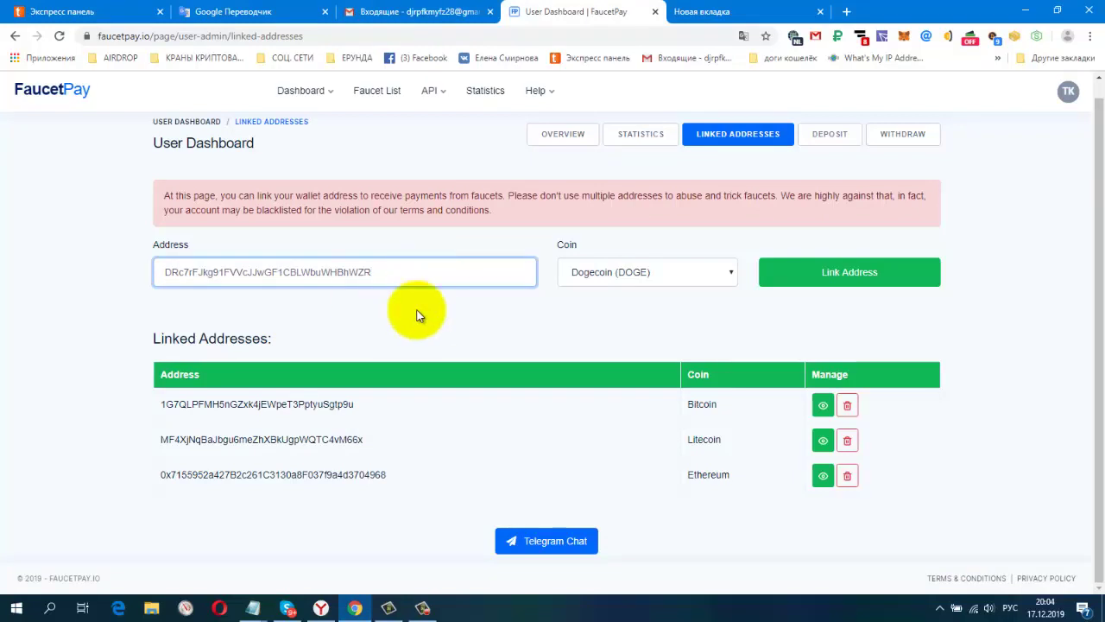
click(836, 282)
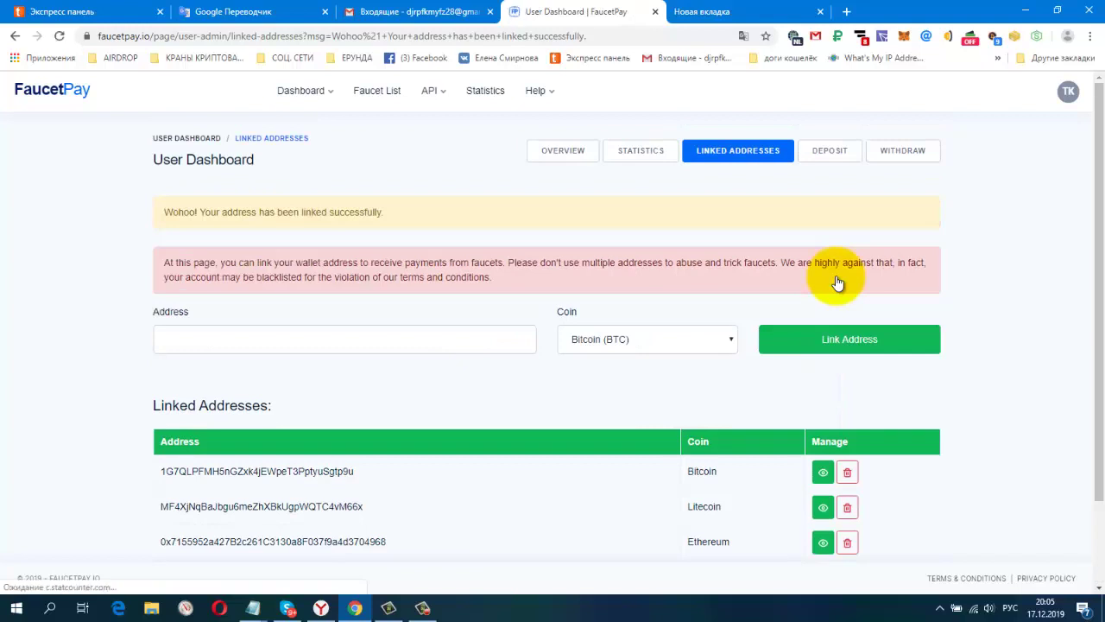
scroll(836, 281, down, 1)
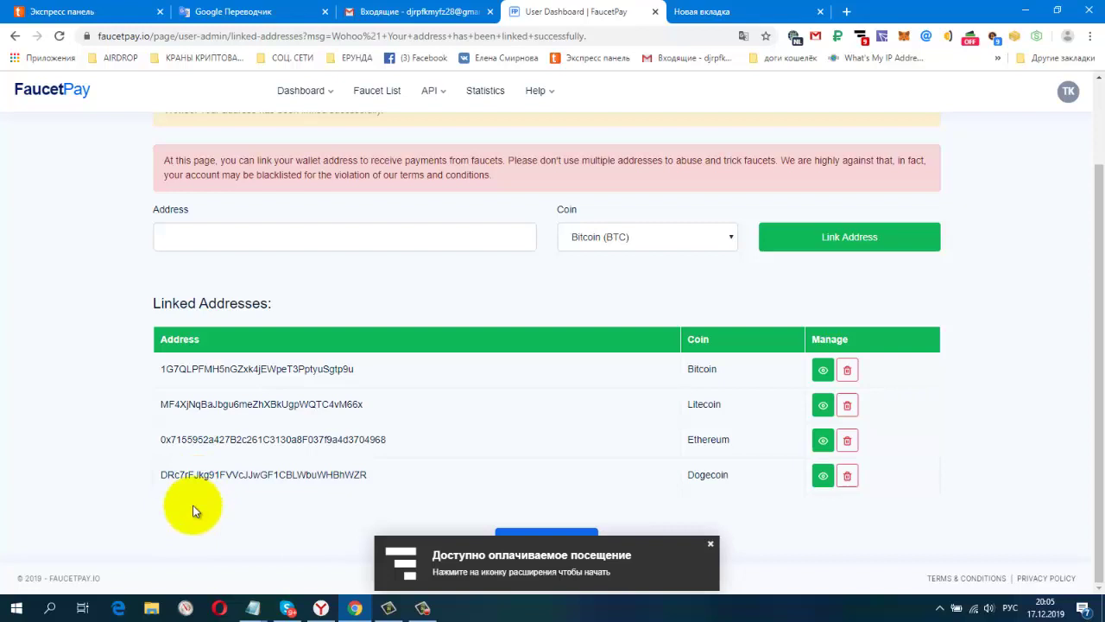
click(711, 544)
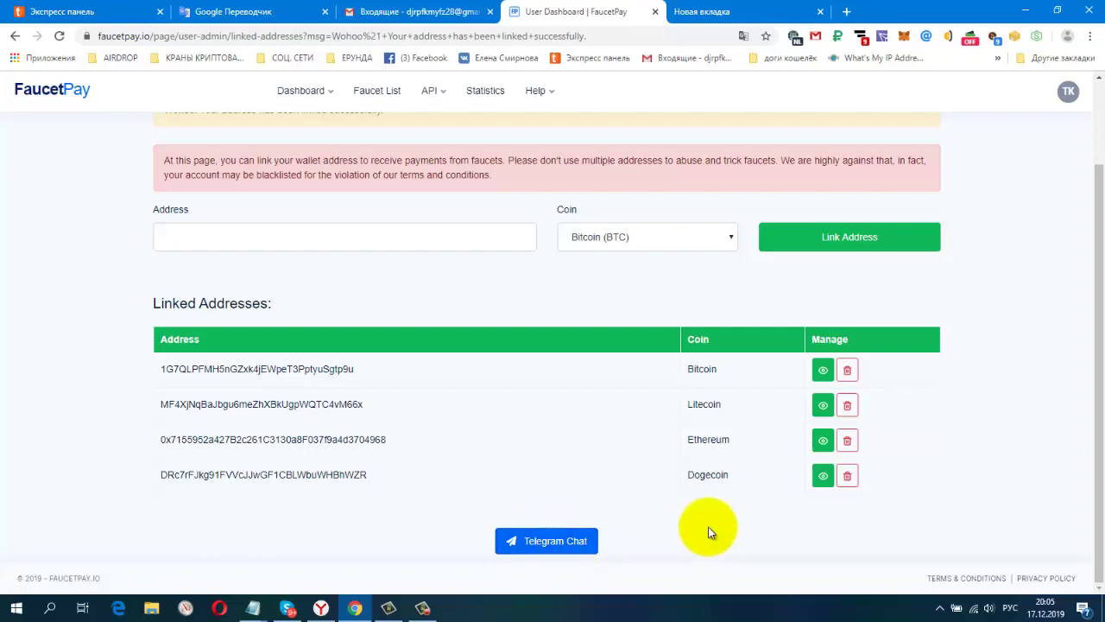
Return to the user dashboard overview and view the account's earnings statistics for this month.
scroll(708, 526, up, 2)
click(312, 101)
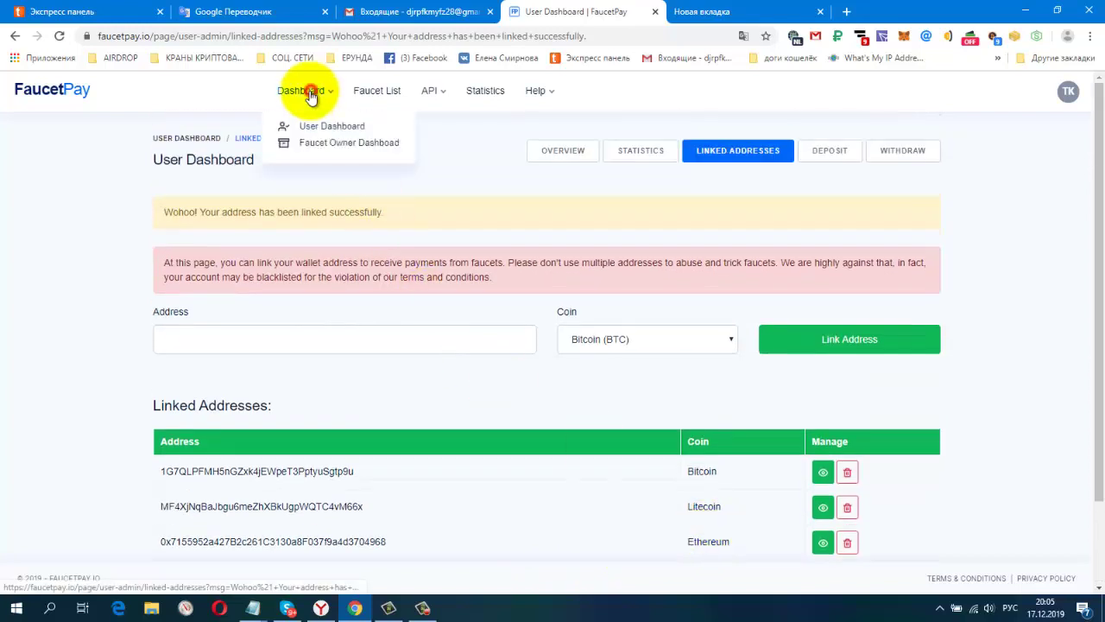
click(312, 127)
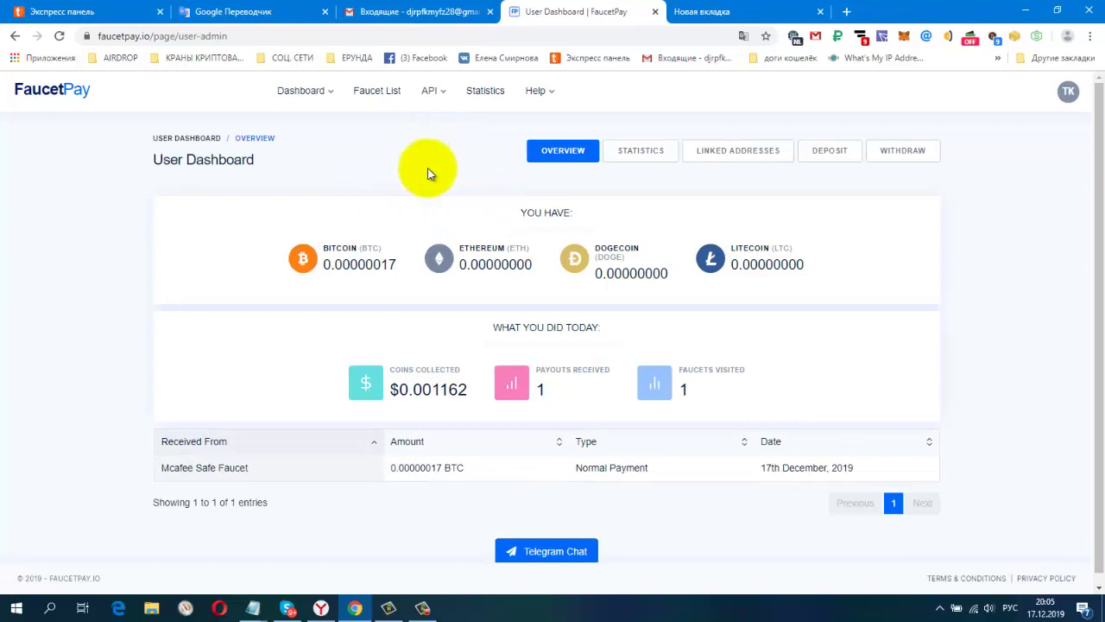
click(649, 160)
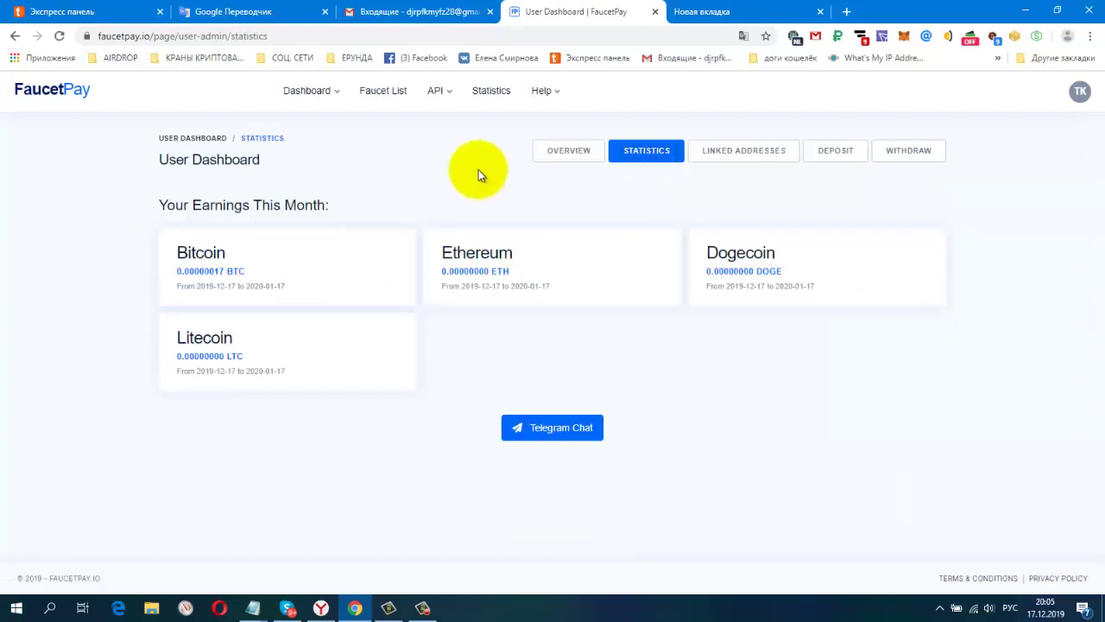
Open the site-wide statistics page and look through the site totals, anti-fraud figures and the last 10 withdrawals.
click(478, 93)
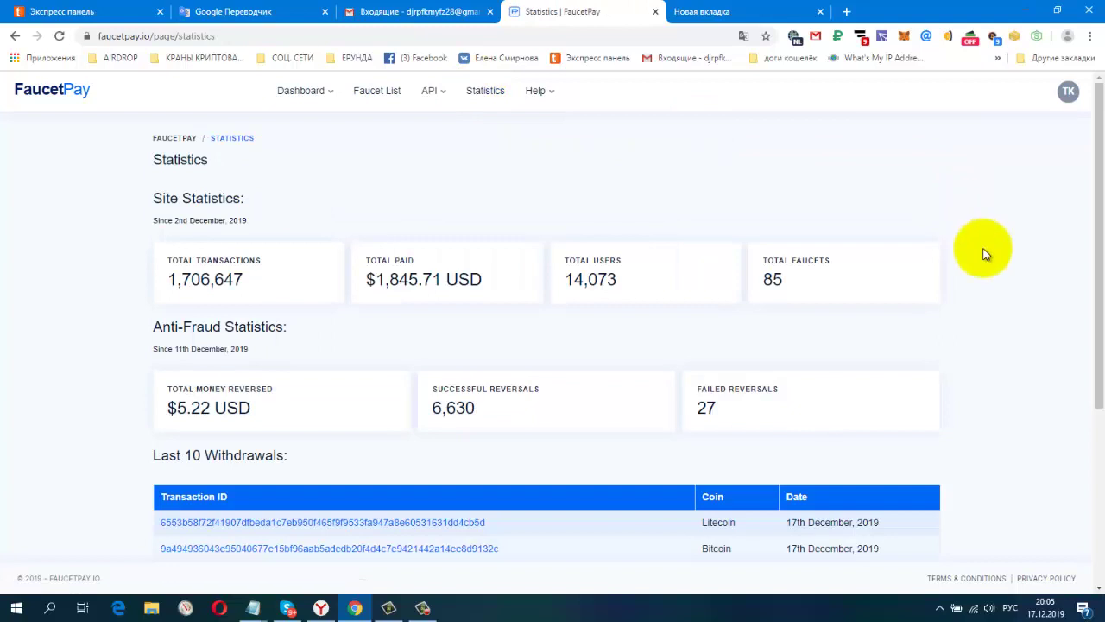
scroll(984, 253, down, 1)
scroll(980, 255, up, 1)
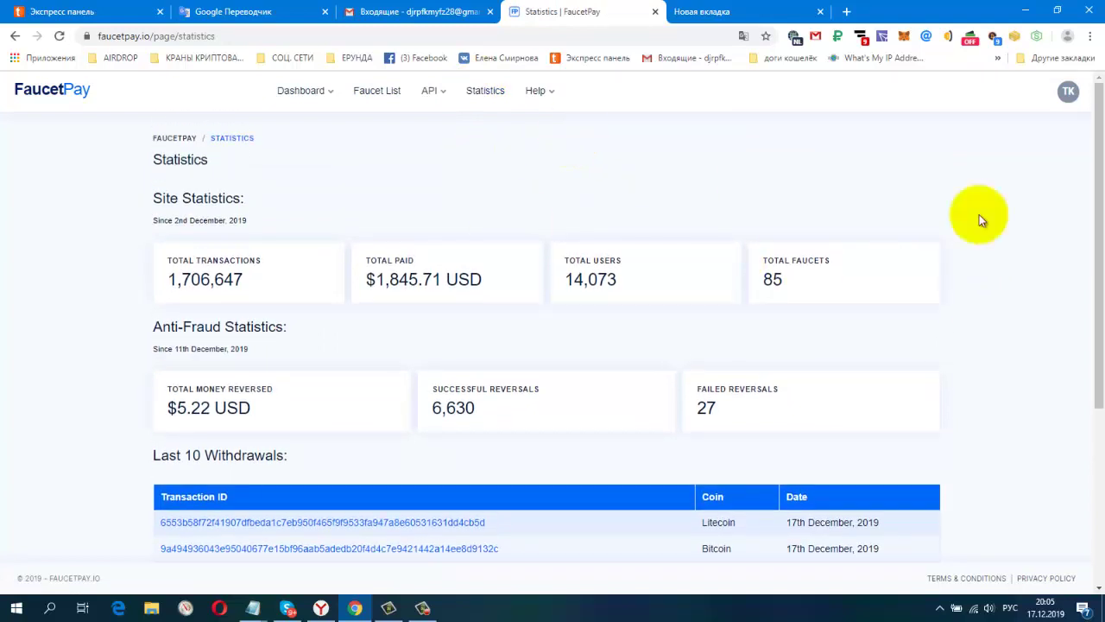
scroll(1063, 351, down, 1)
scroll(1061, 345, down, 3)
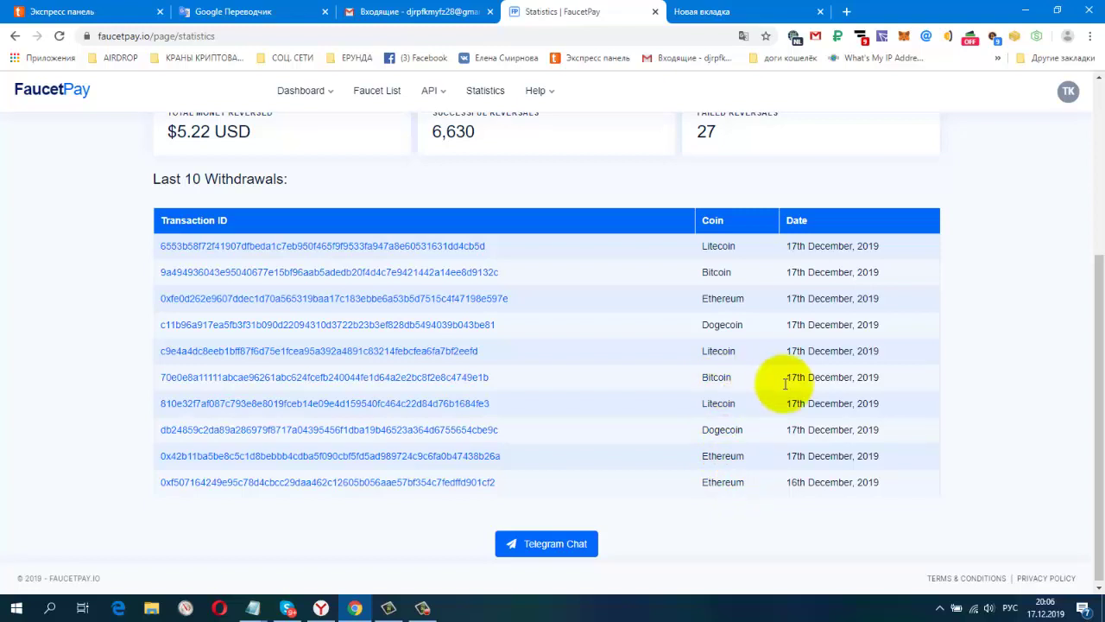
scroll(986, 374, up, 3)
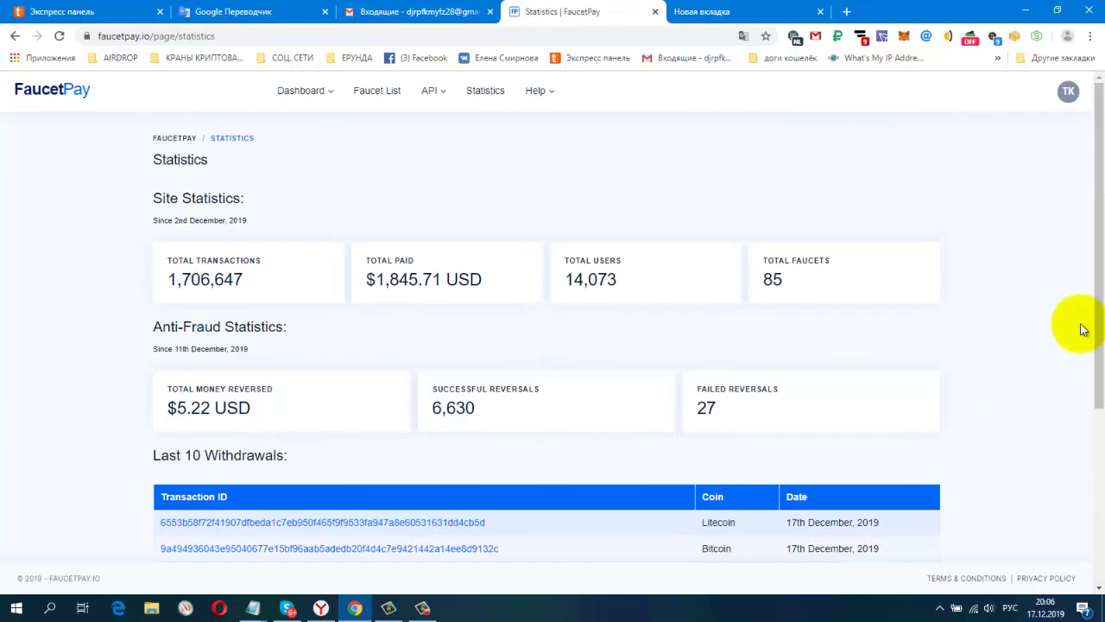